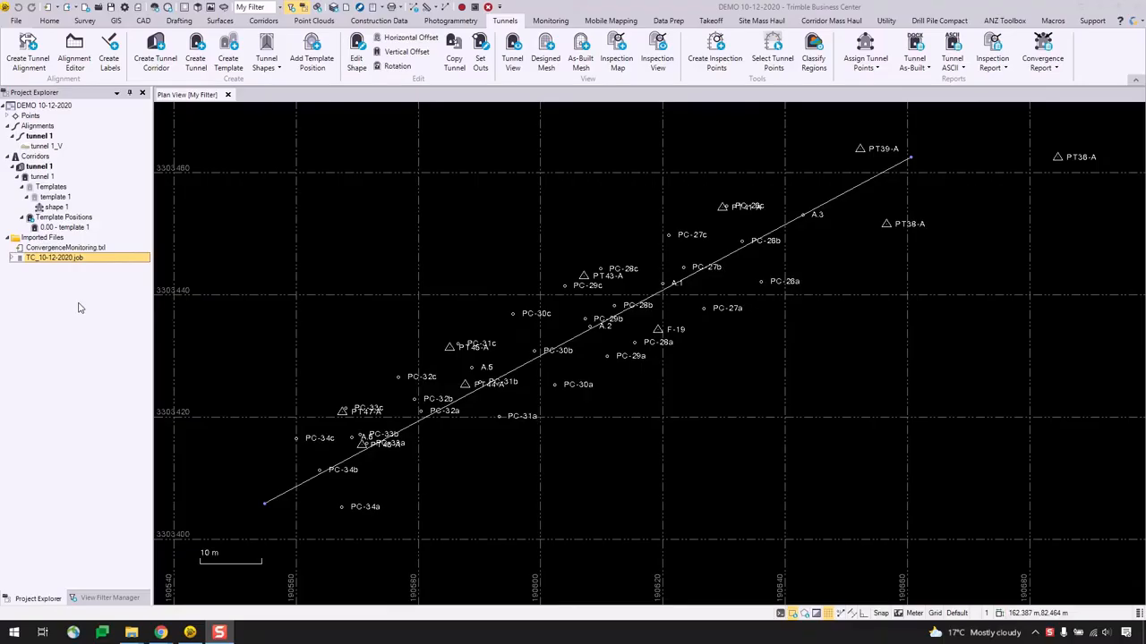
Examine the imported ConvergenceMonitoring.txl and TC_10-12-2020.job files, the account sign-in state and the available monitoring commands.
left_click(90, 261)
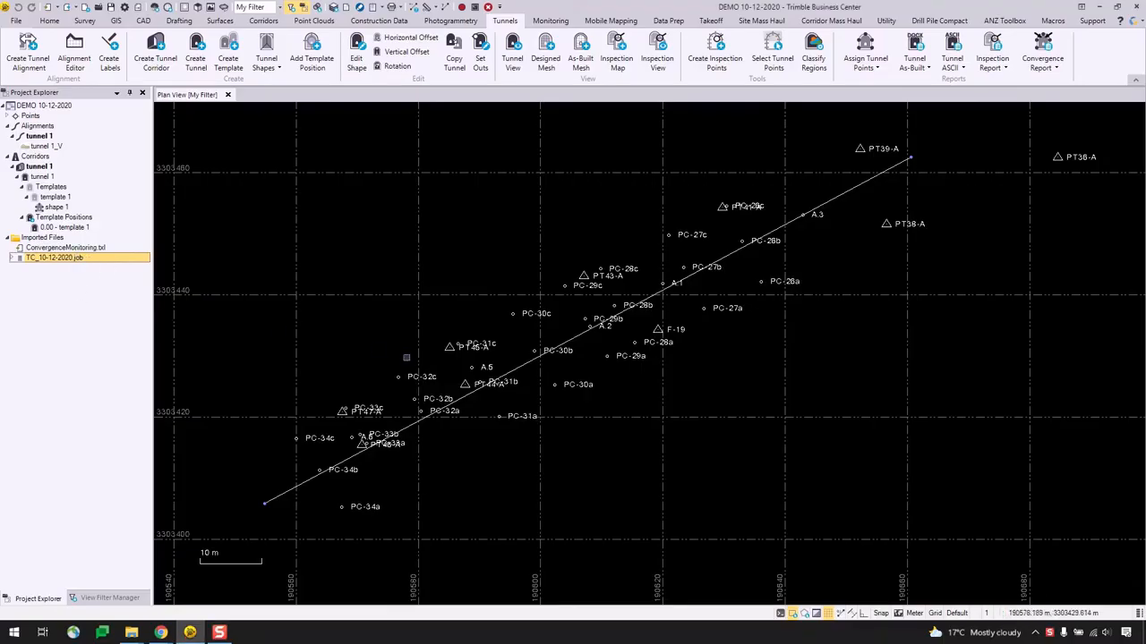
left_click(70, 250)
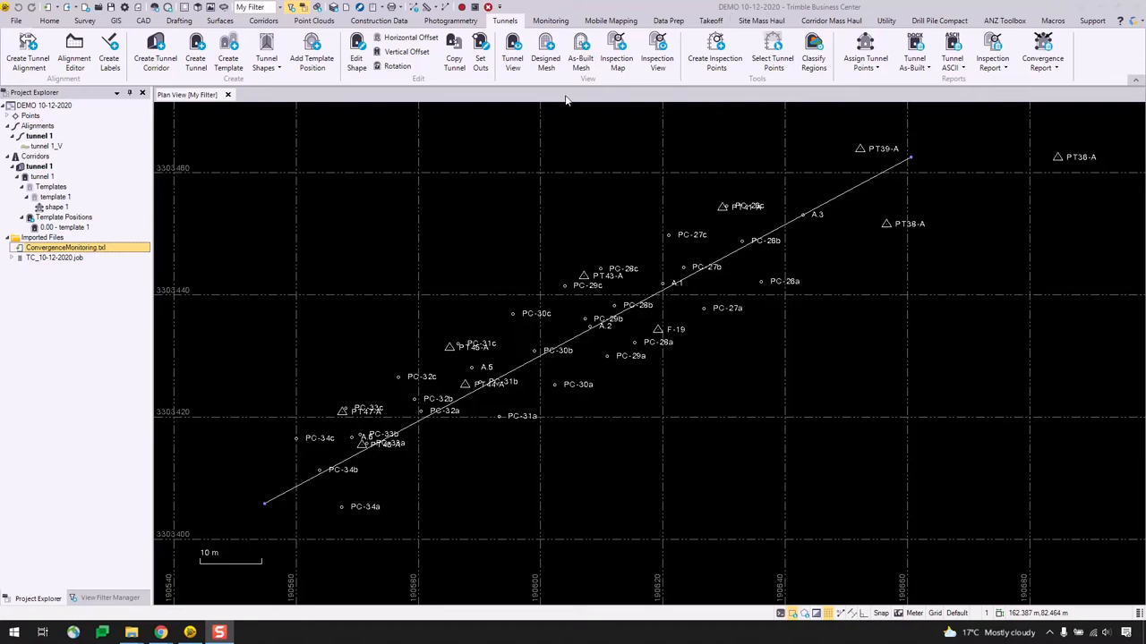
left_click(56, 258)
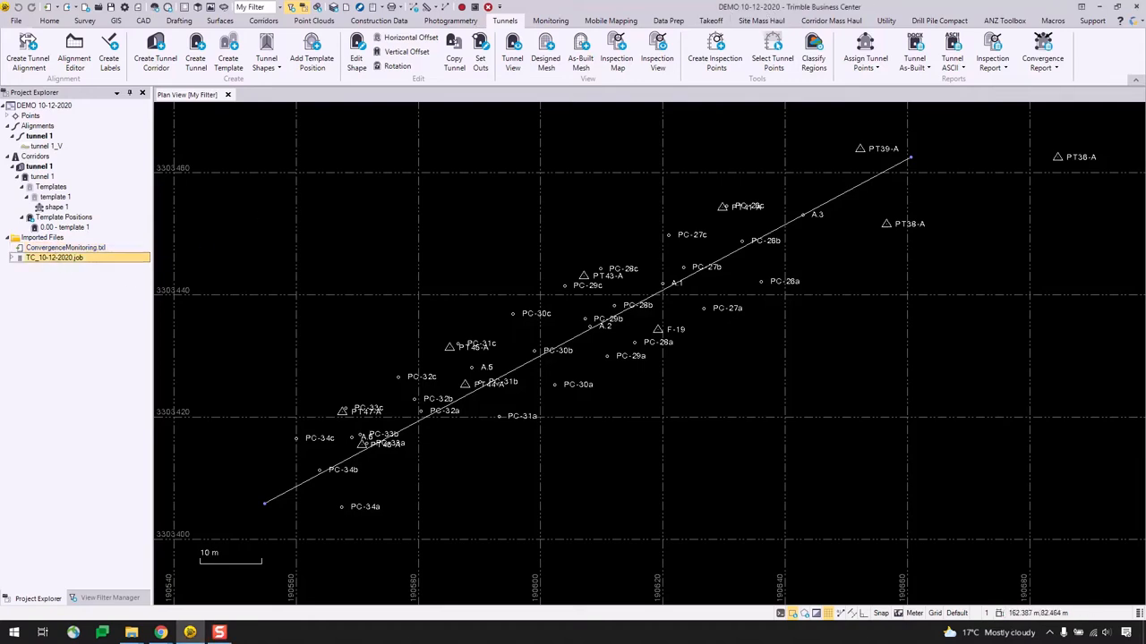
left_click(689, 153)
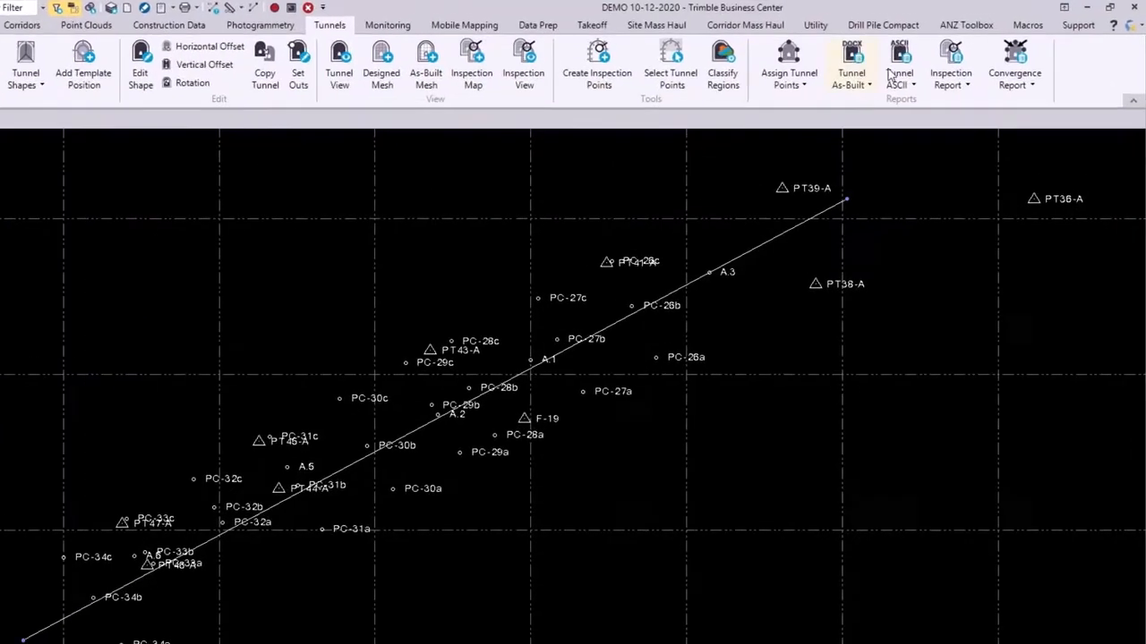
left_click(1134, 26)
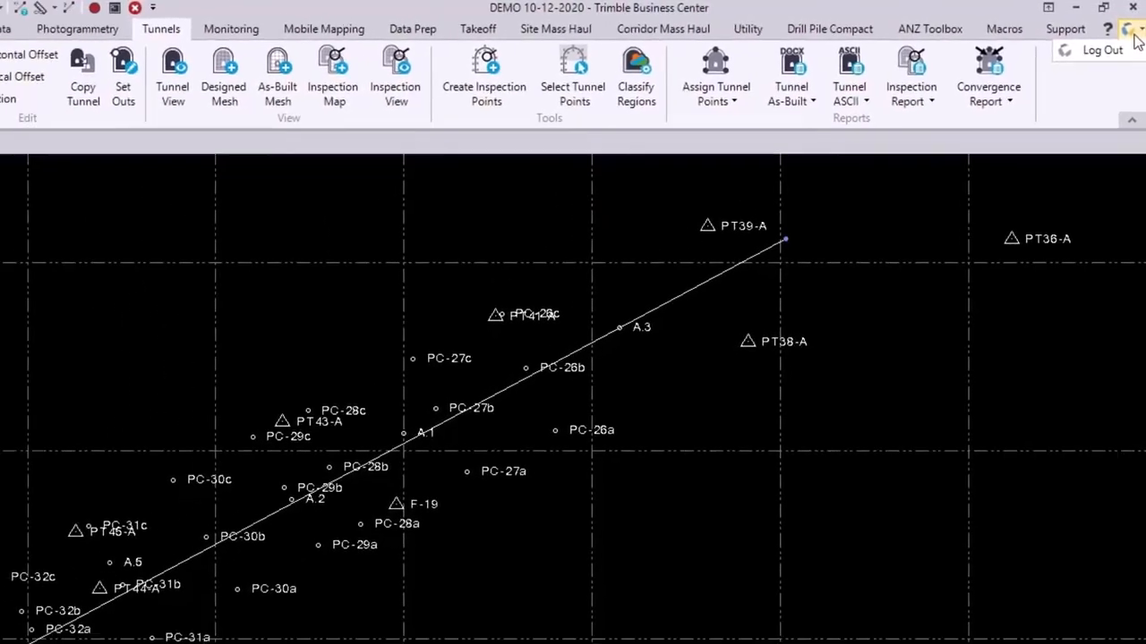
left_click(1134, 22)
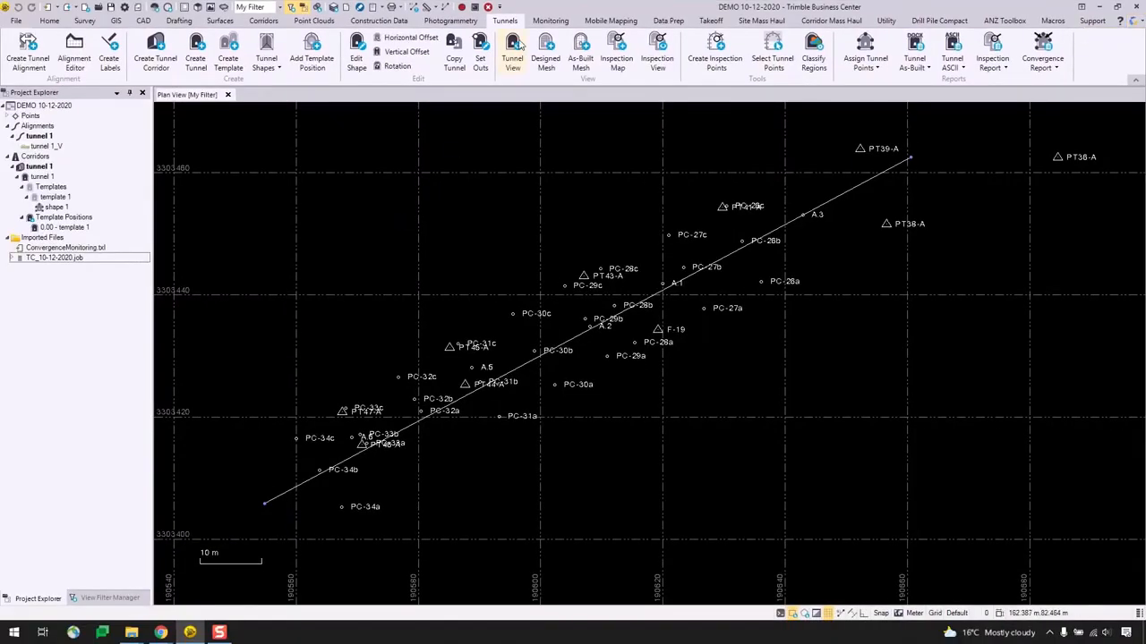
left_click(548, 21)
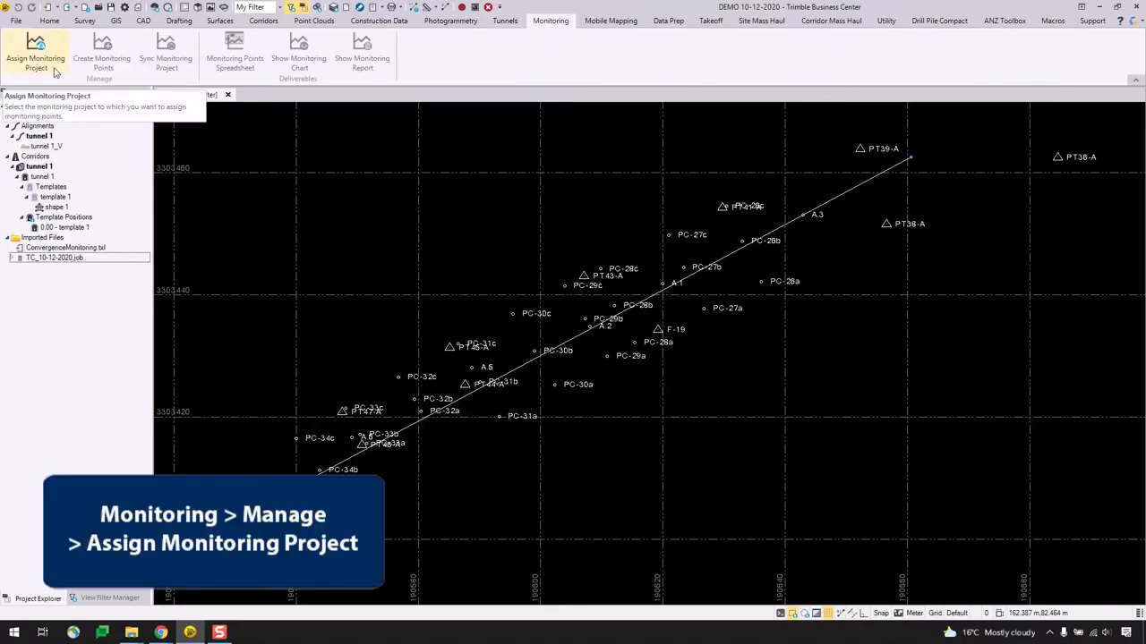
left_click(507, 22)
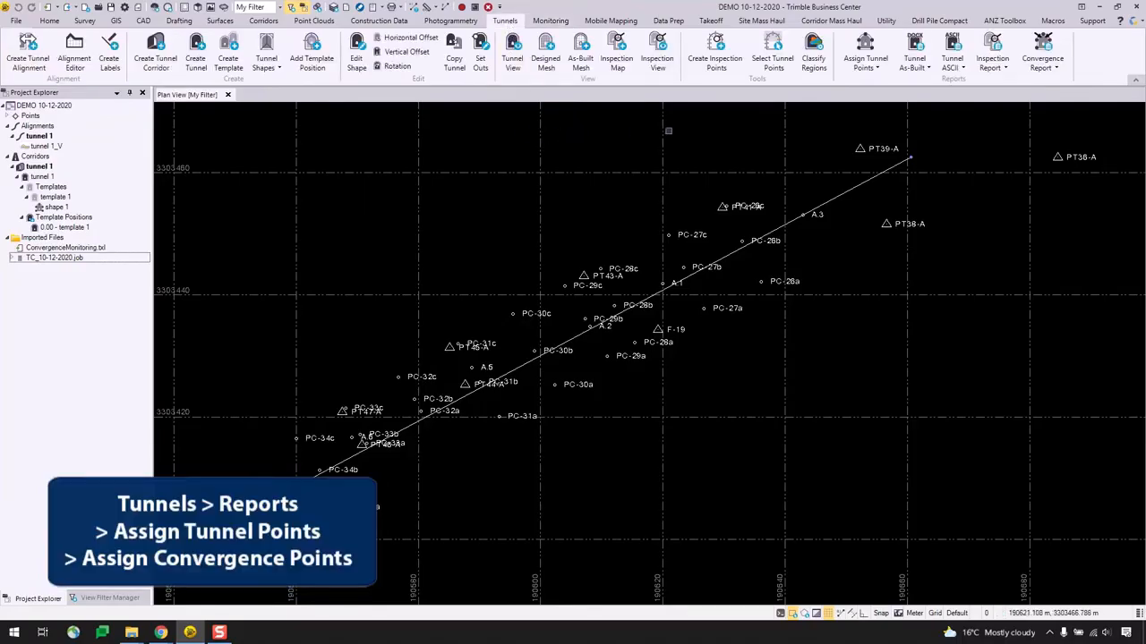
Start assigning tunnel convergence points and agree to assign a monitoring project first.
left_click(877, 65)
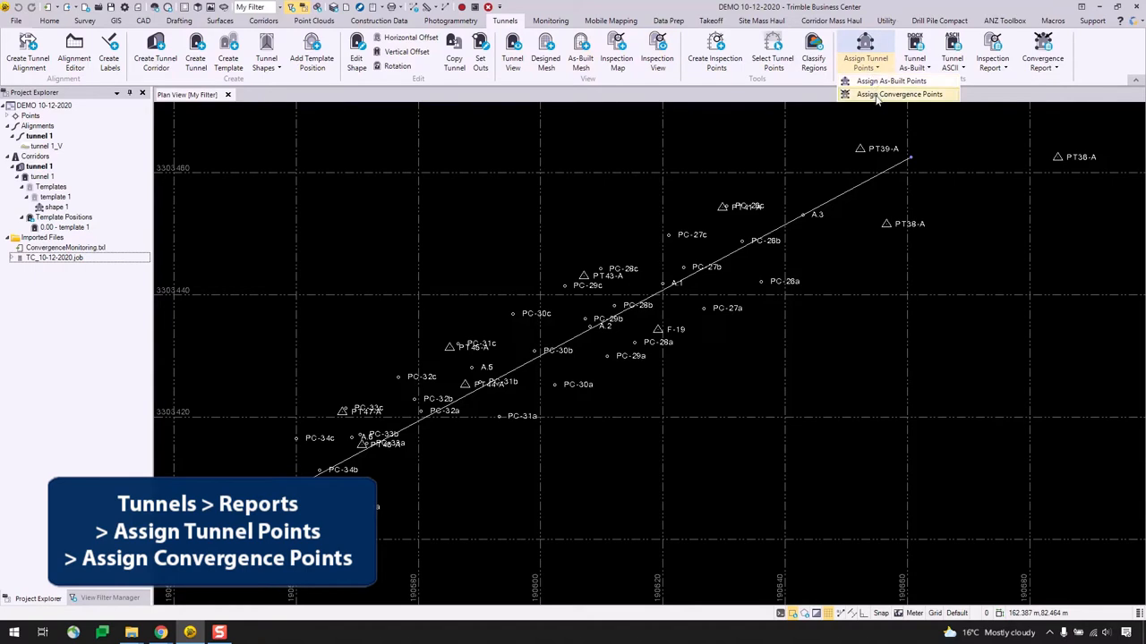
left_click(899, 94)
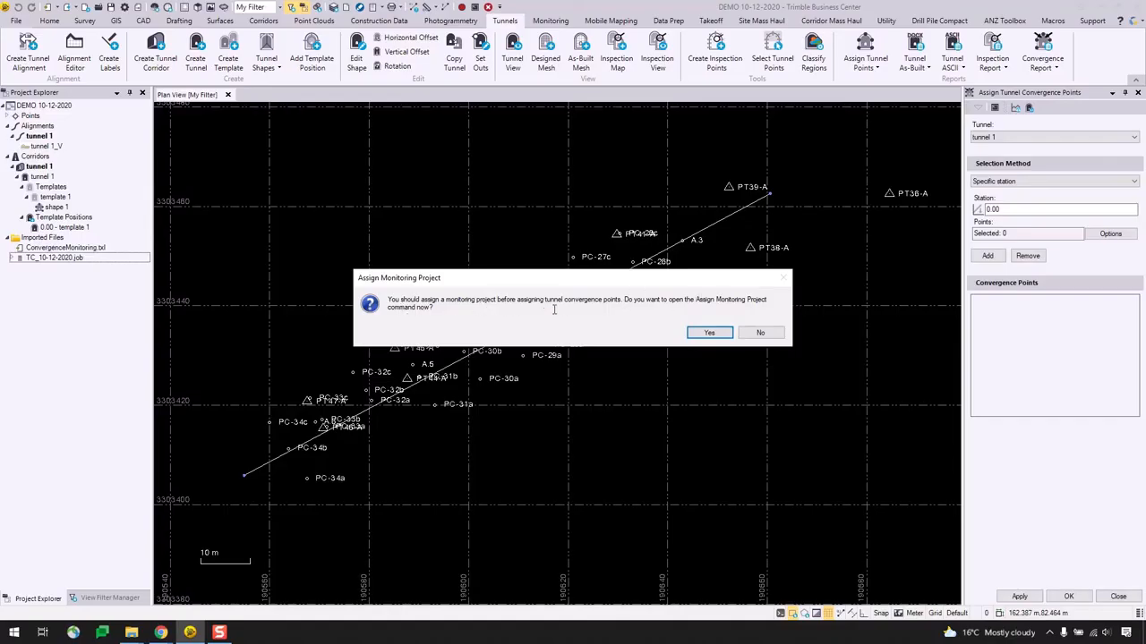
left_click(710, 334)
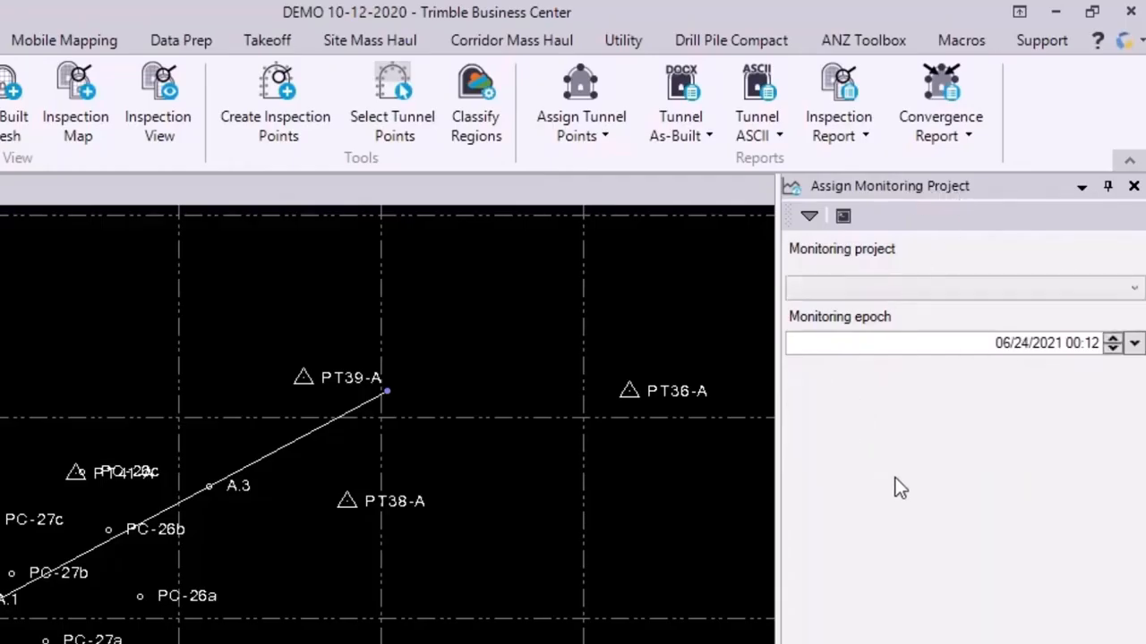
Create a new monitoring project named "DEMO - Convergence".
left_click(942, 297)
scroll(917, 426, "down", 2)
scroll(886, 510, "down", 2)
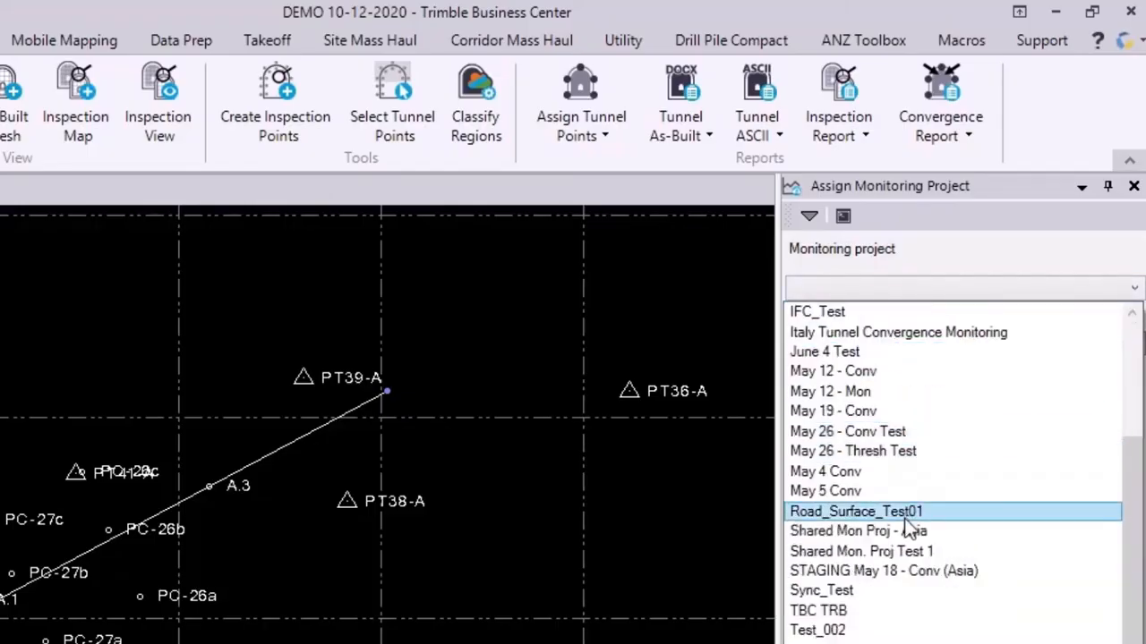
scroll(866, 566, "up", 4)
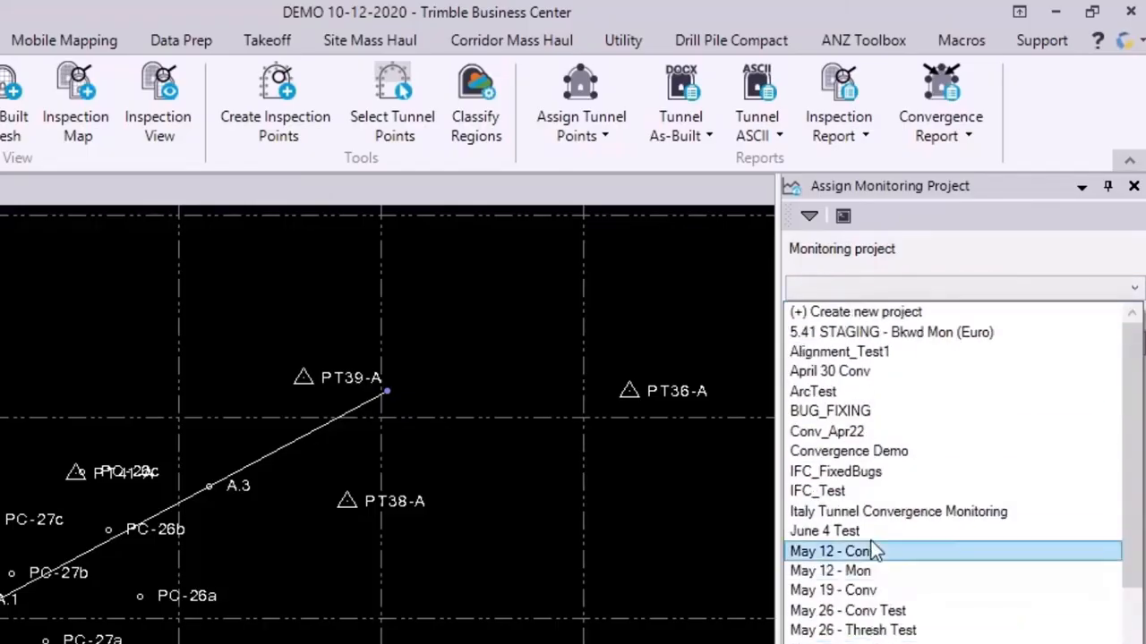
left_click(863, 313)
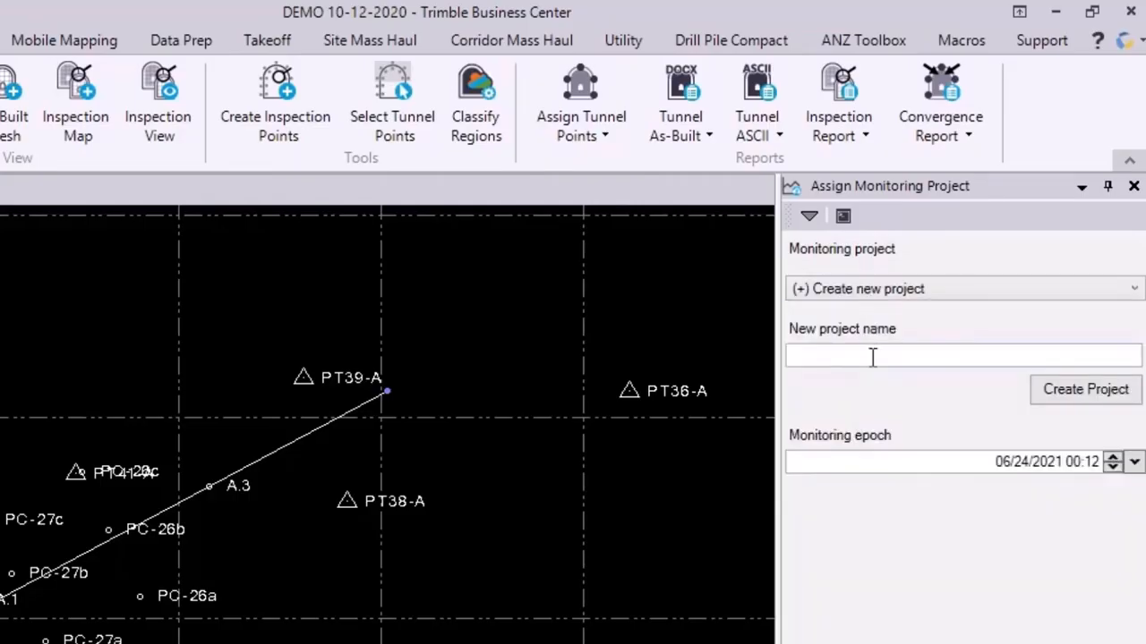
left_click(872, 357)
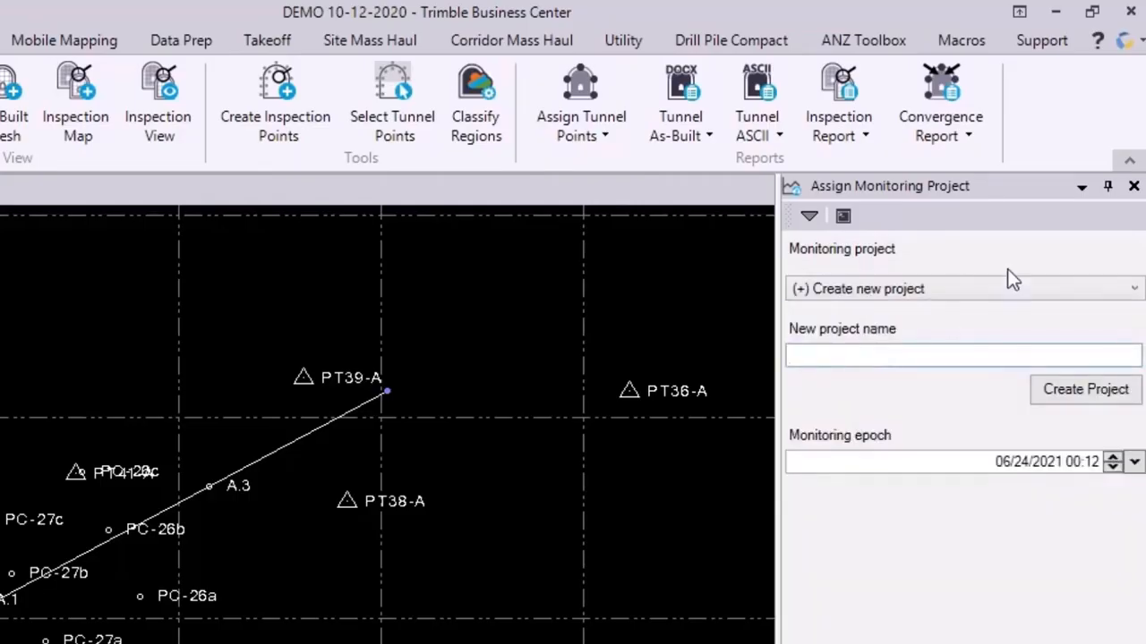
type("DEMO - Convergence")
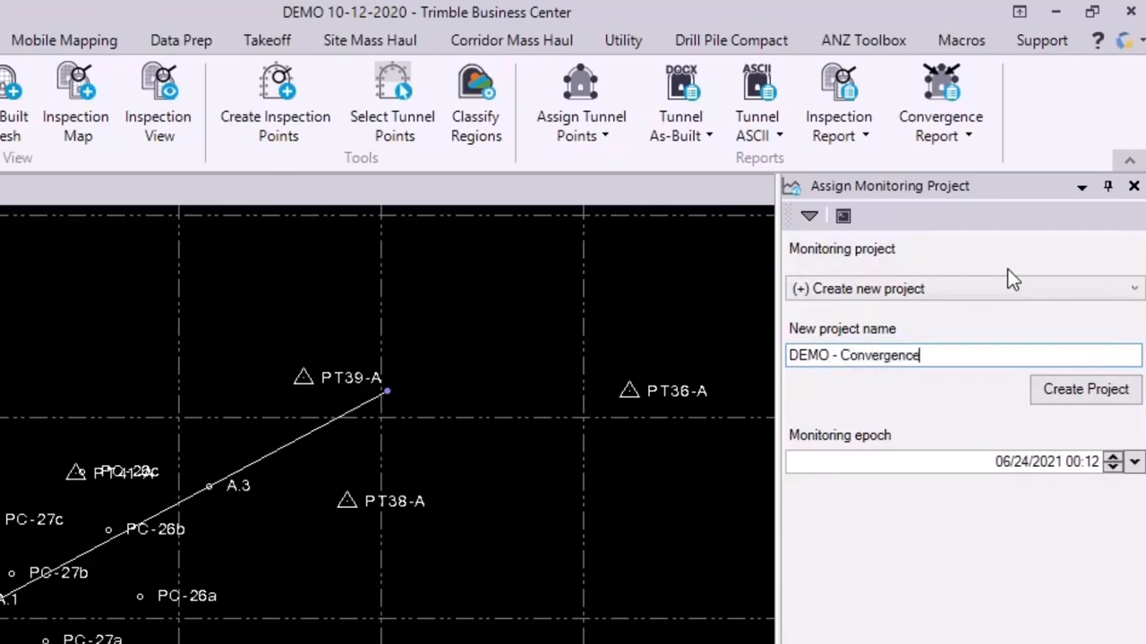
left_click(1054, 402)
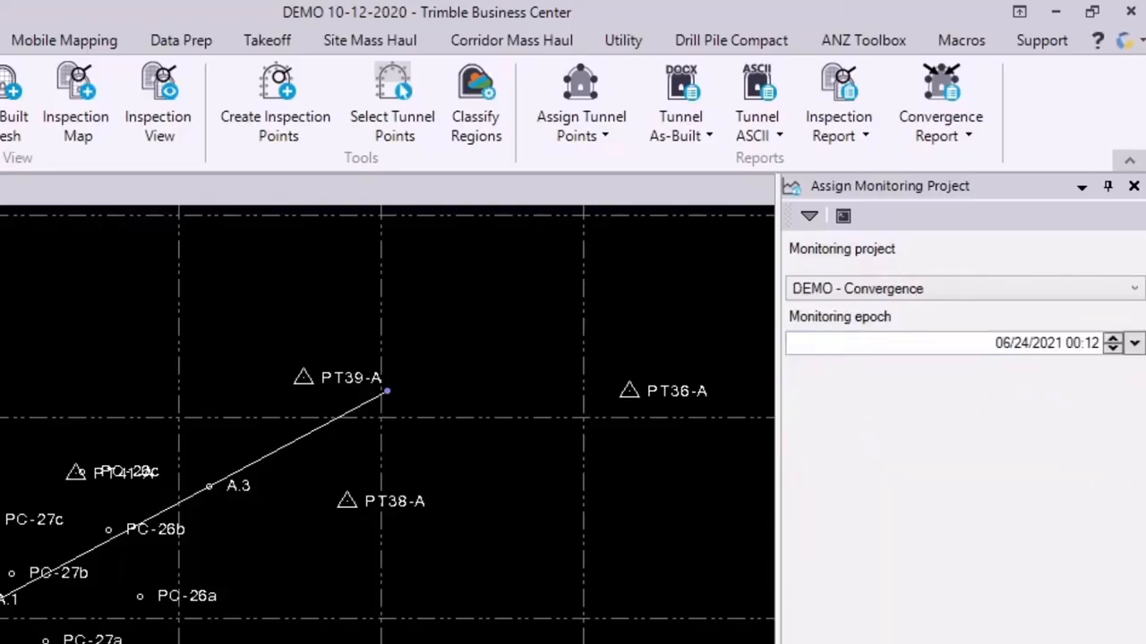
Set the monitoring epoch date to 10/12/2020 and assign the DEMO - Convergence monitoring project.
left_click(1000, 343)
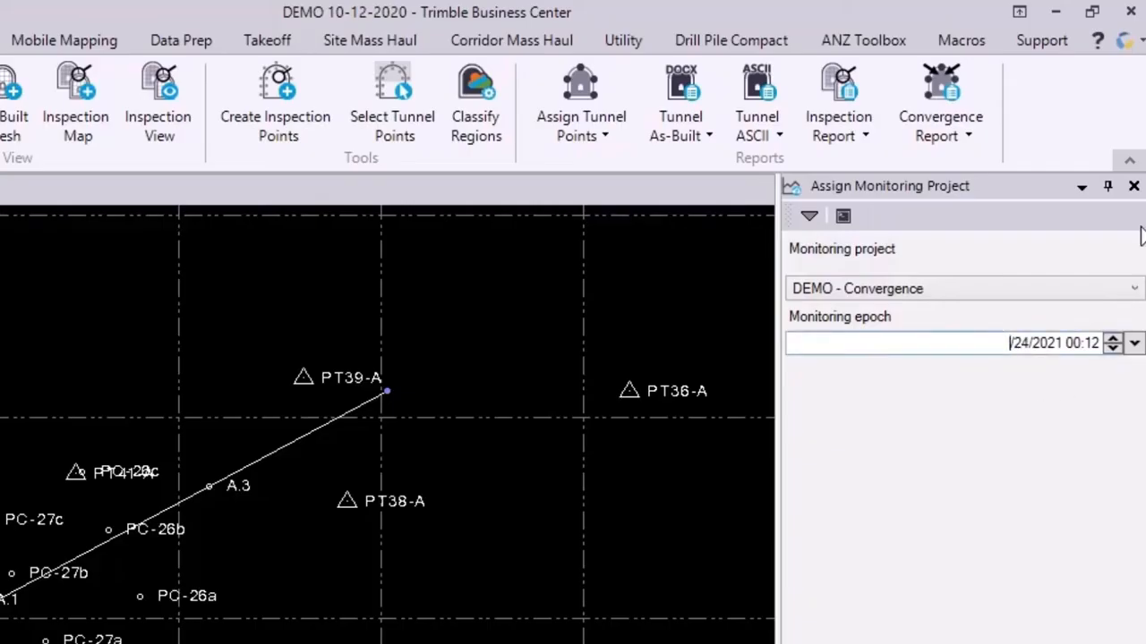
type("/12/20")
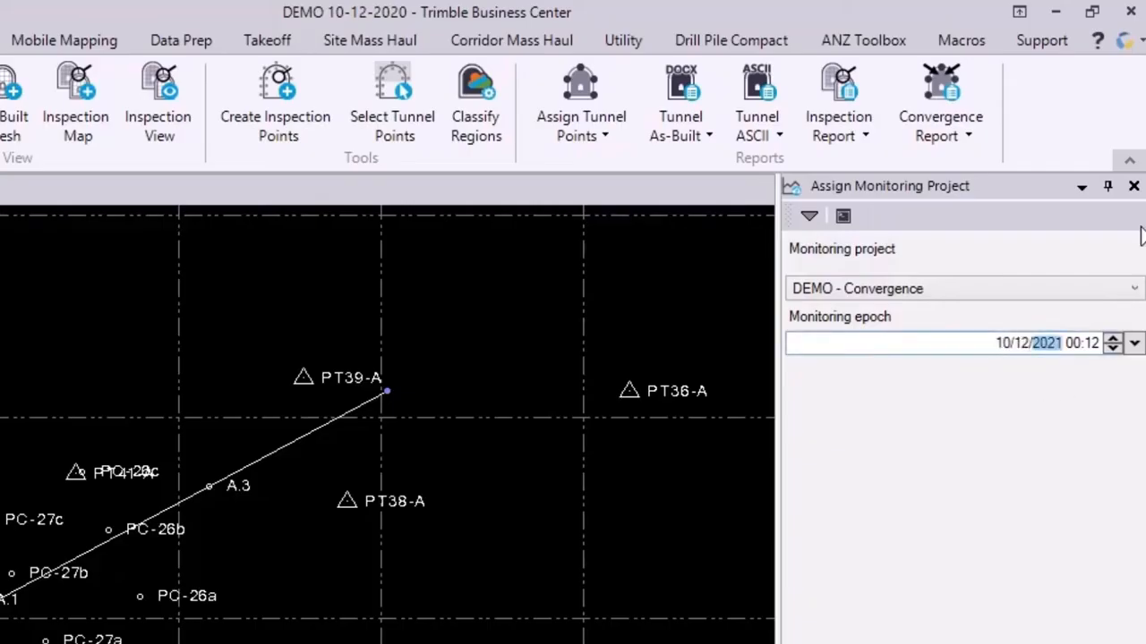
type("20")
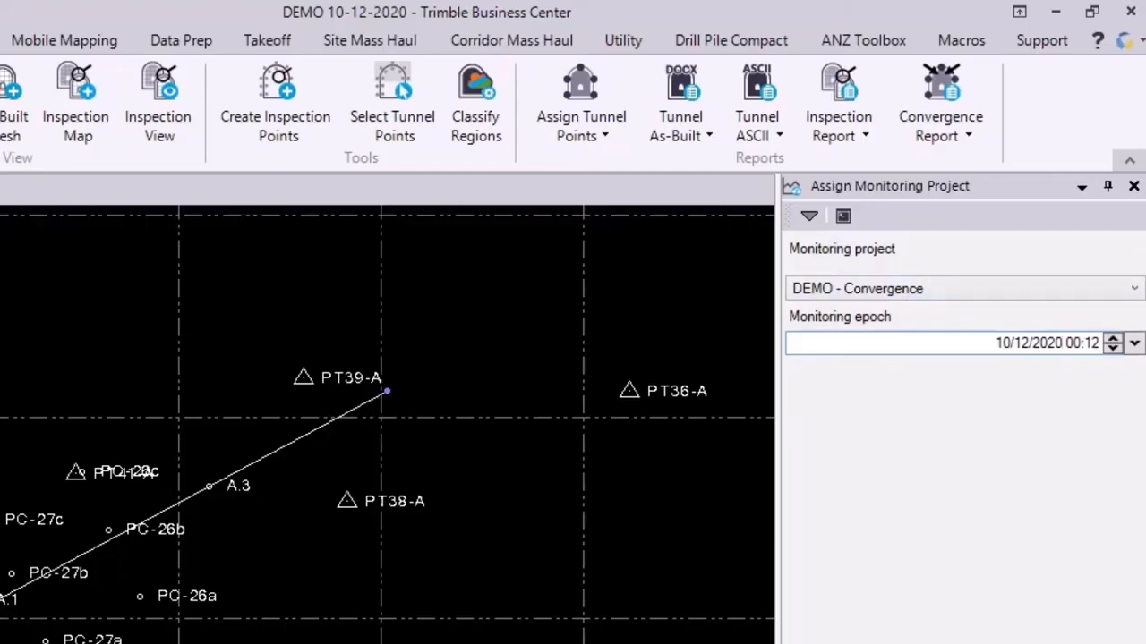
left_click(1134, 343)
left_click(807, 375)
left_click(808, 375)
left_click(807, 375)
left_click(808, 375)
left_click(808, 375)
left_click(807, 375)
left_click(808, 375)
left_click(807, 375)
left_click(1065, 344)
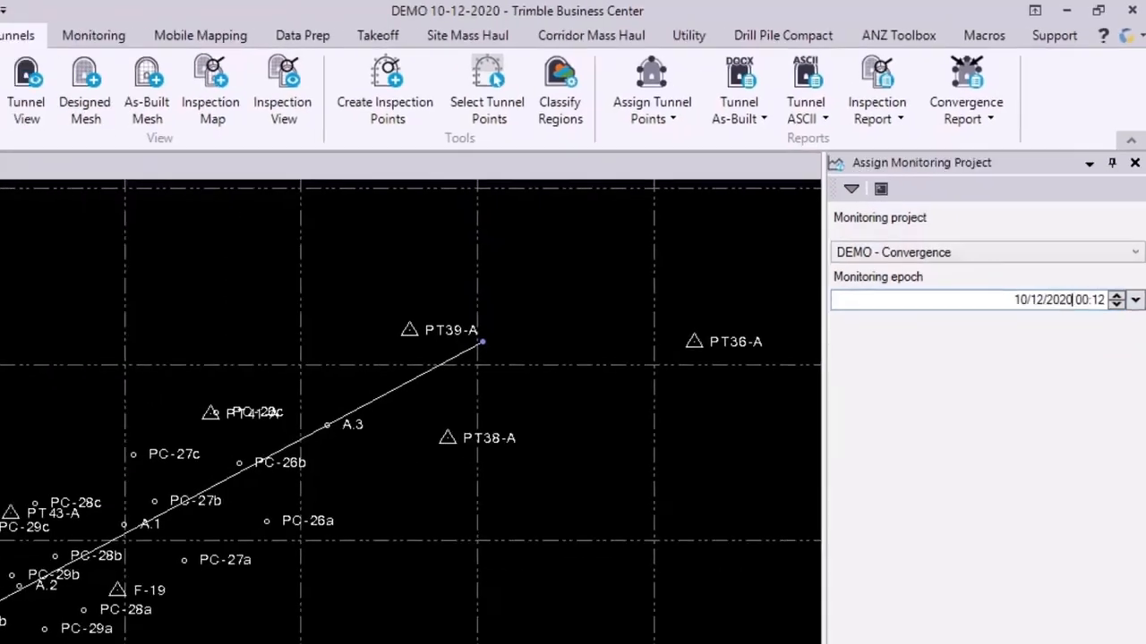
left_click(1062, 596)
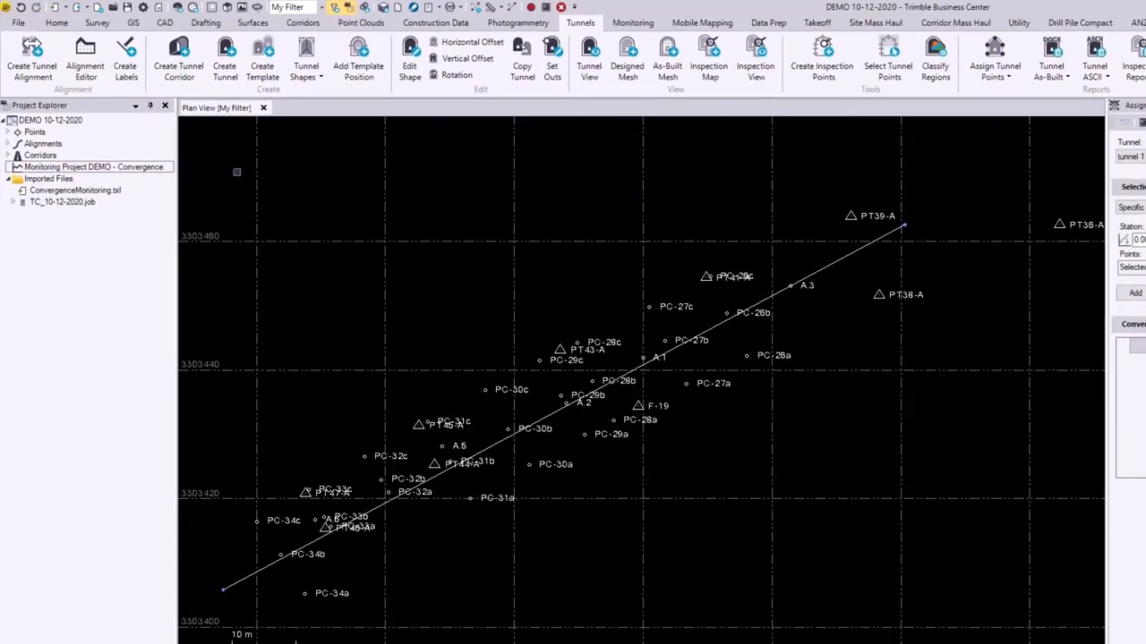
Check the DEMO - Convergence monitoring project entry and its available actions in the project tree.
left_click(176, 253)
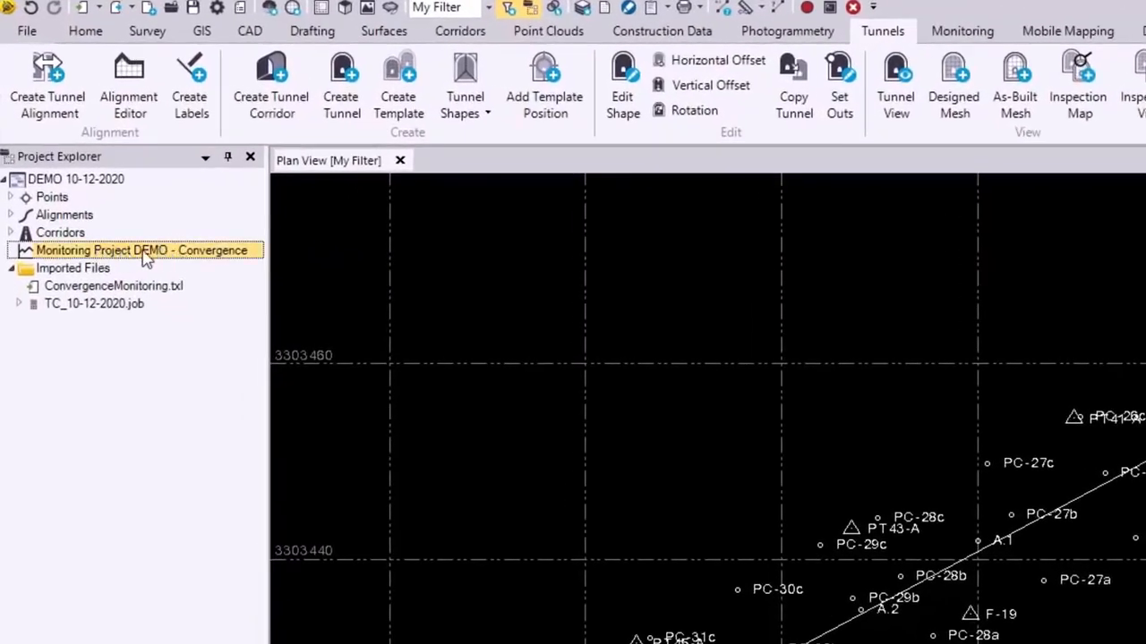
right_click(191, 255)
left_click(403, 389)
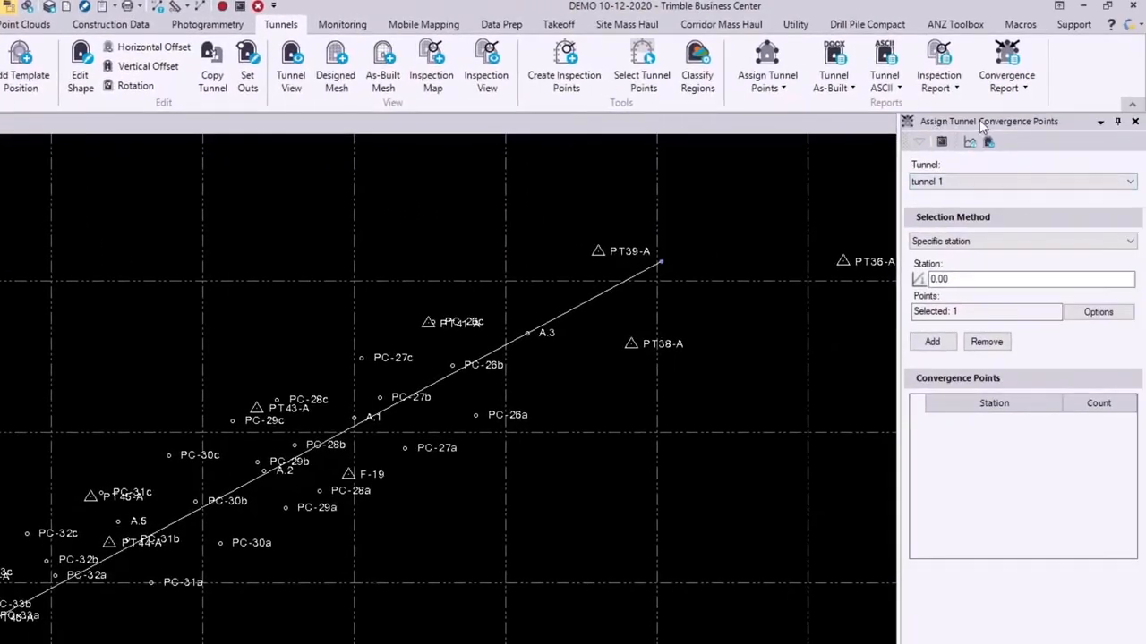
Keep tunnel 1 as the tunnel for the convergence points and set the selection method to Station interval.
left_click(968, 178)
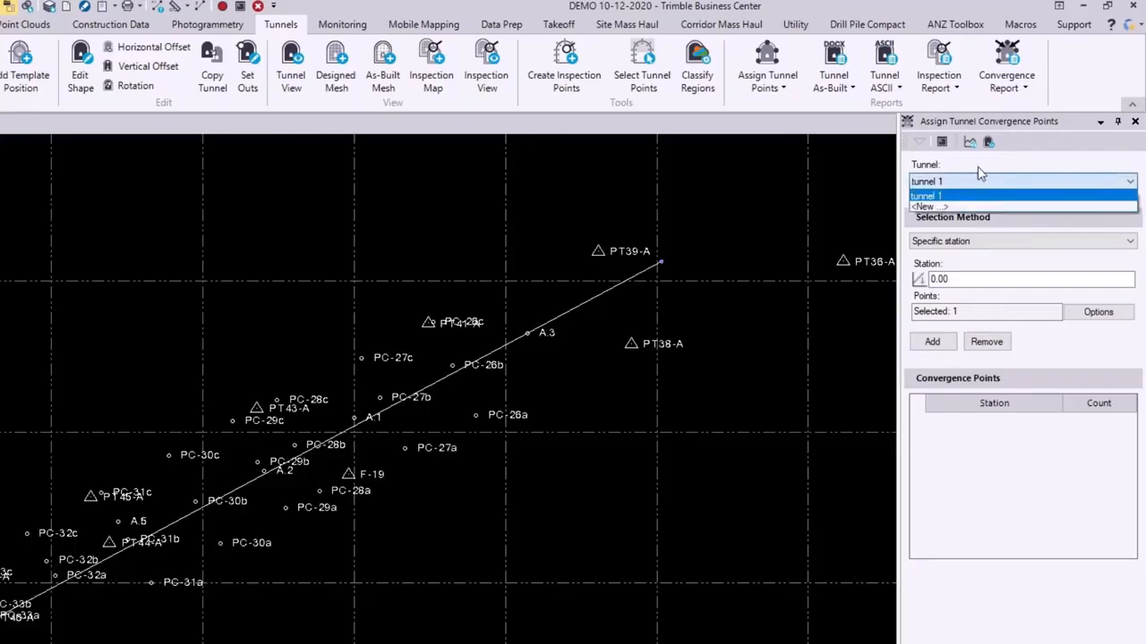
left_click(980, 183)
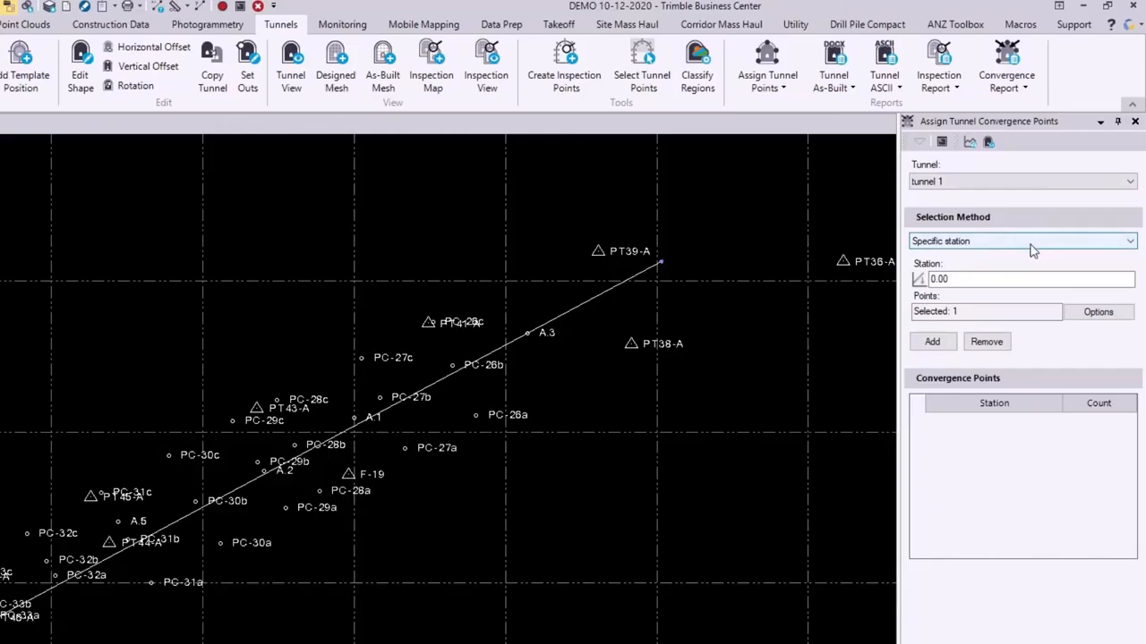
left_click(1002, 241)
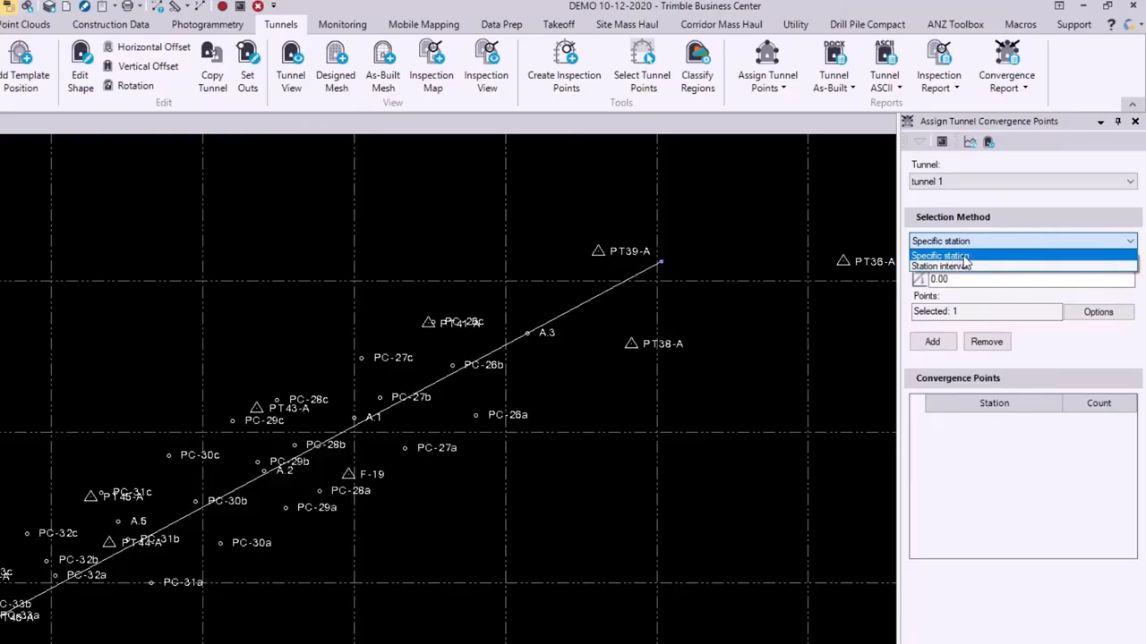
left_click(984, 195)
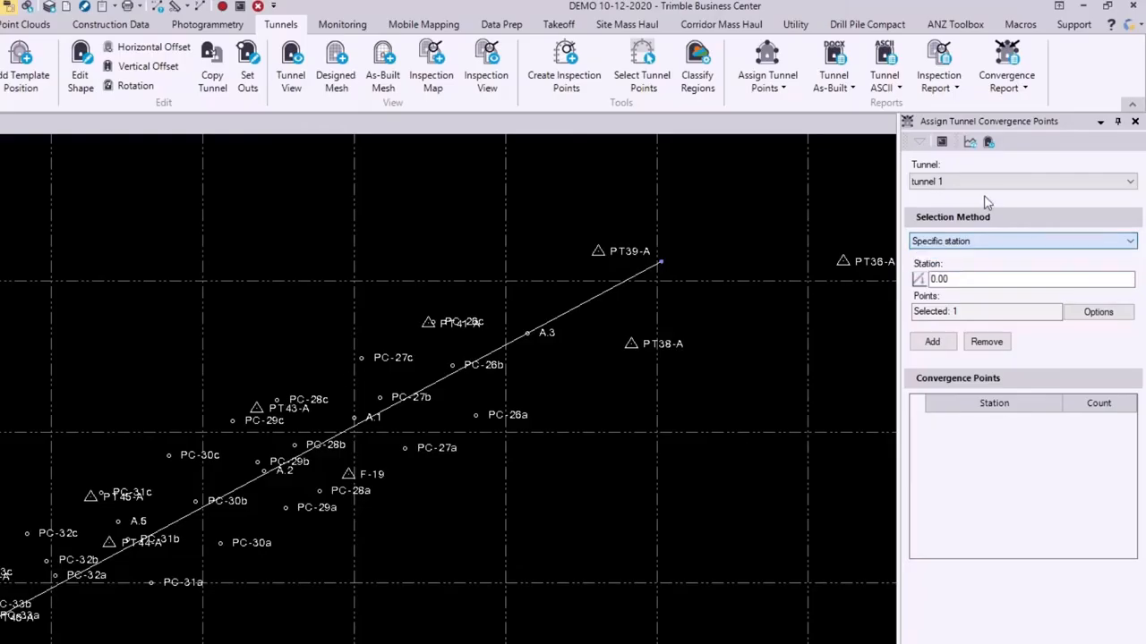
left_click_drag(962, 280, 880, 274)
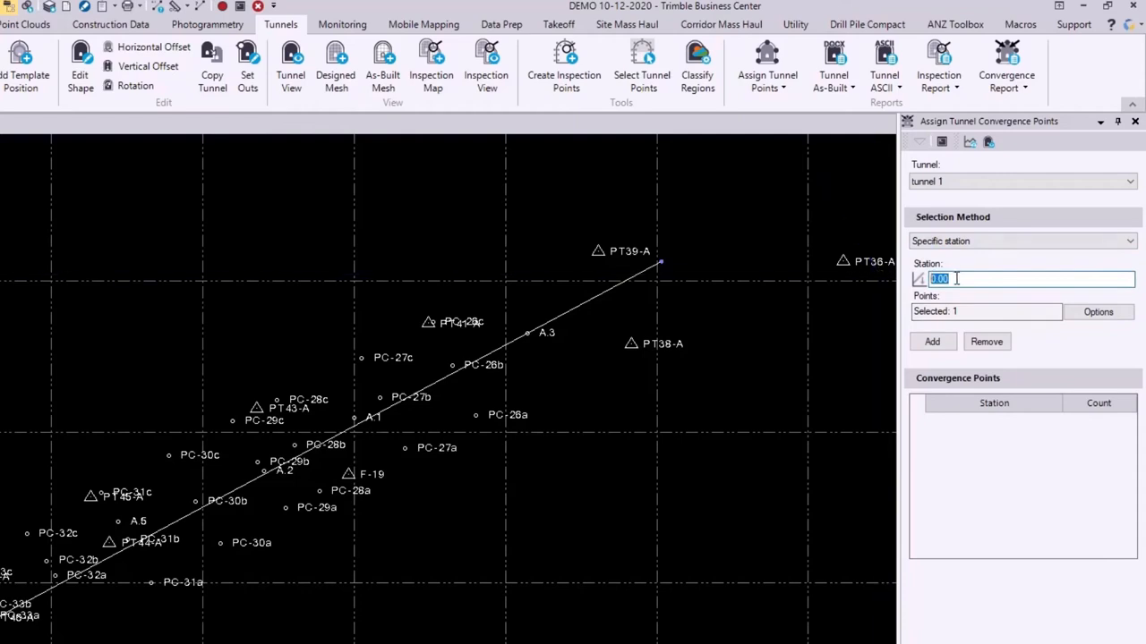
left_click(958, 241)
left_click(956, 261)
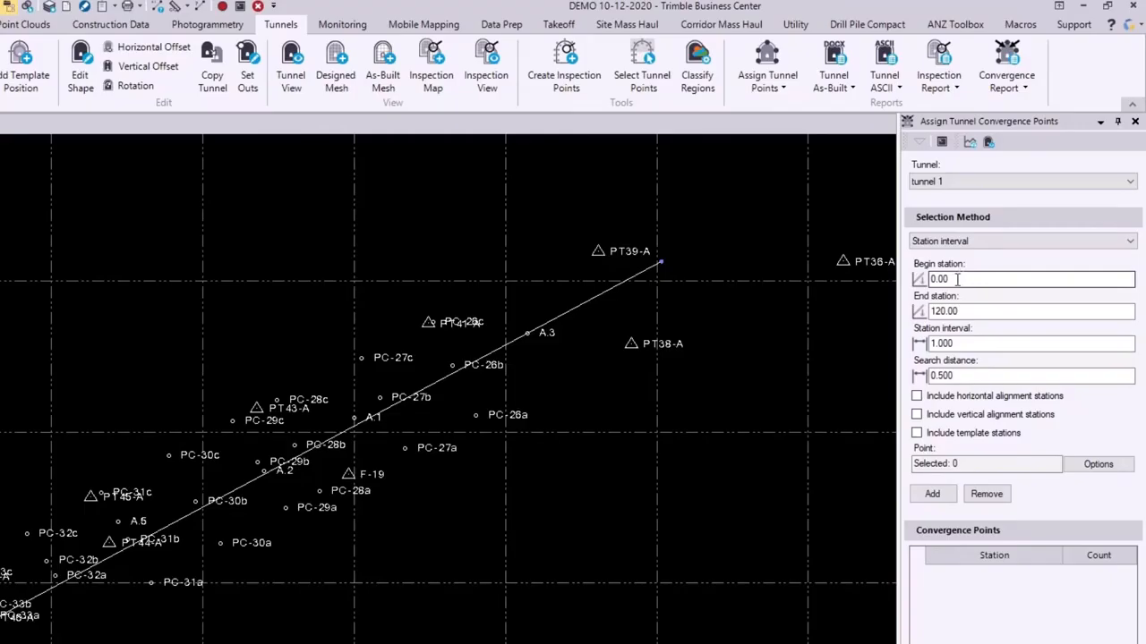
left_click(971, 244)
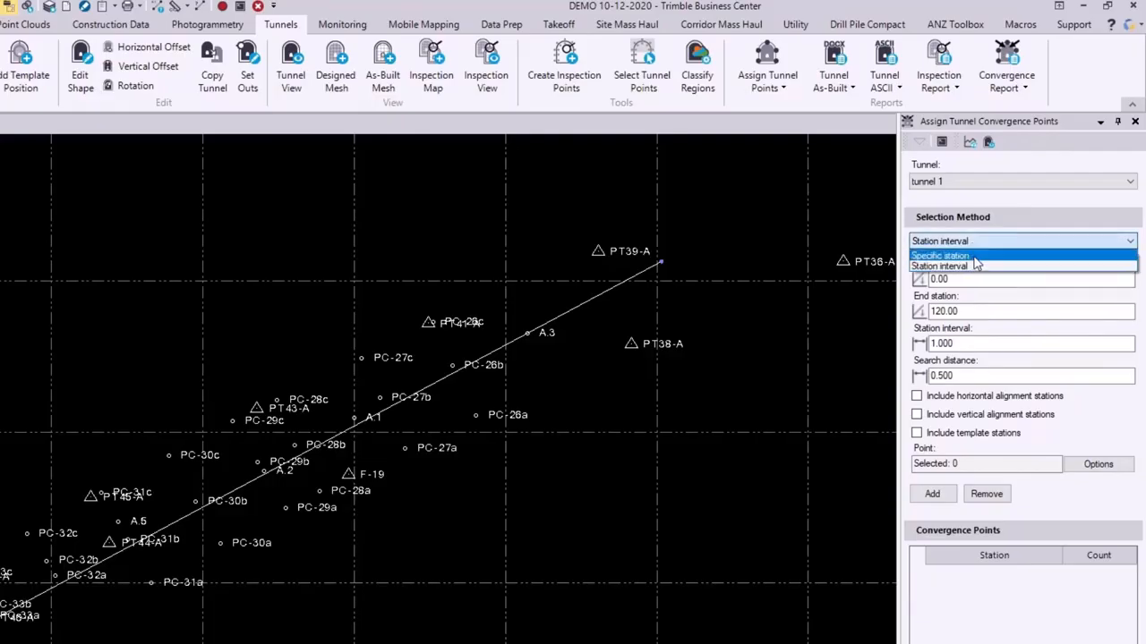
left_click(981, 235)
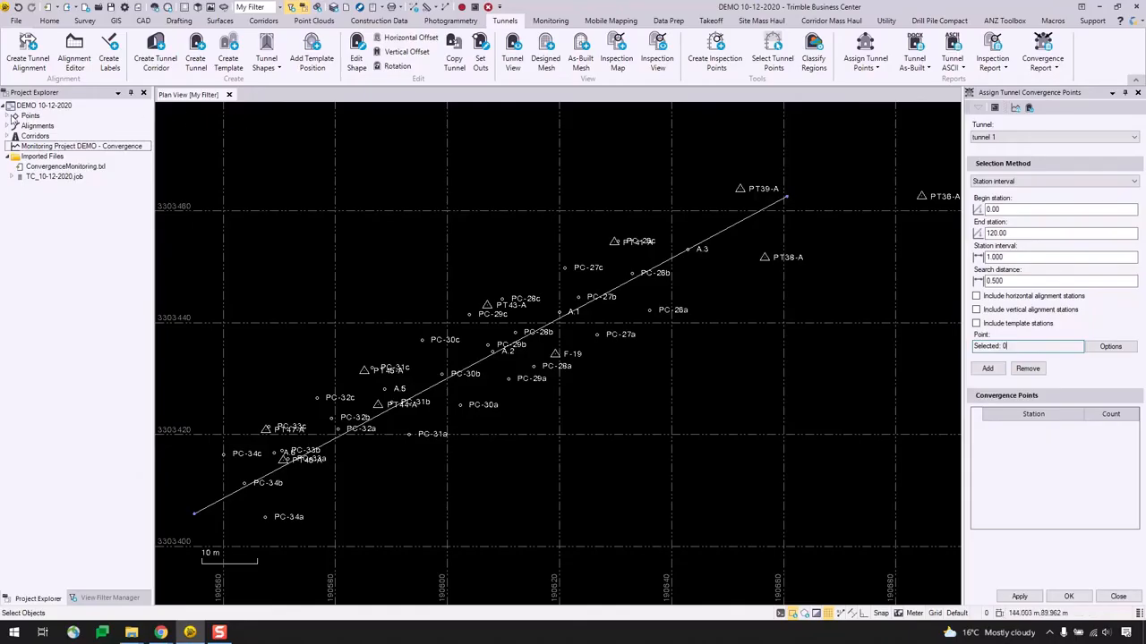
Add the points PC-26a through PC-34c to the tunnel 1 convergence points.
left_click(11, 116)
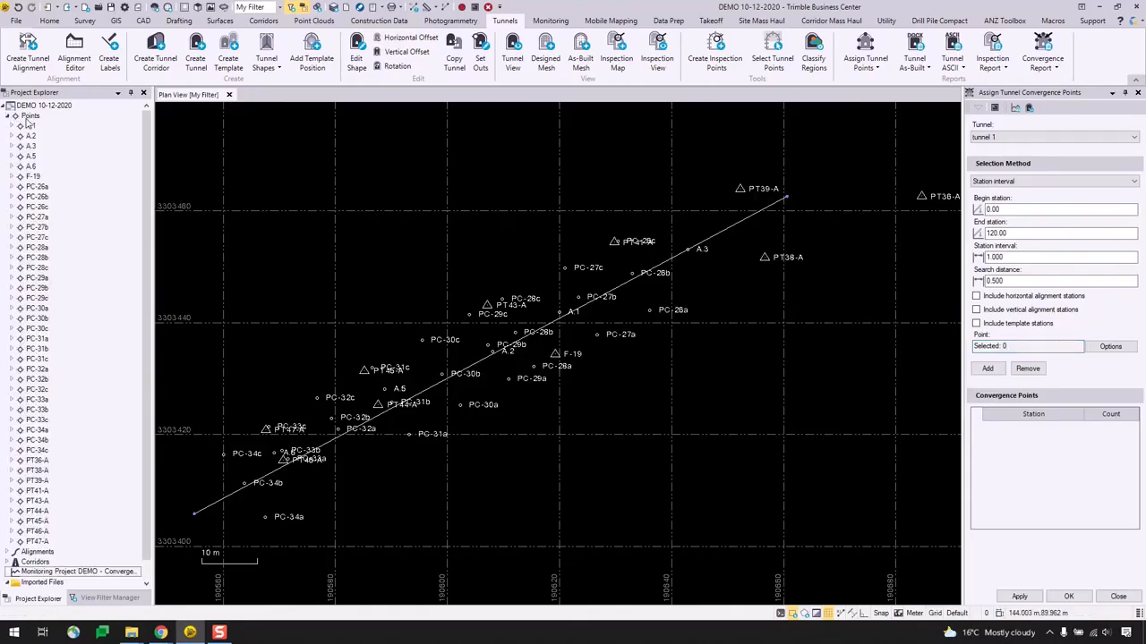
left_click(1029, 345)
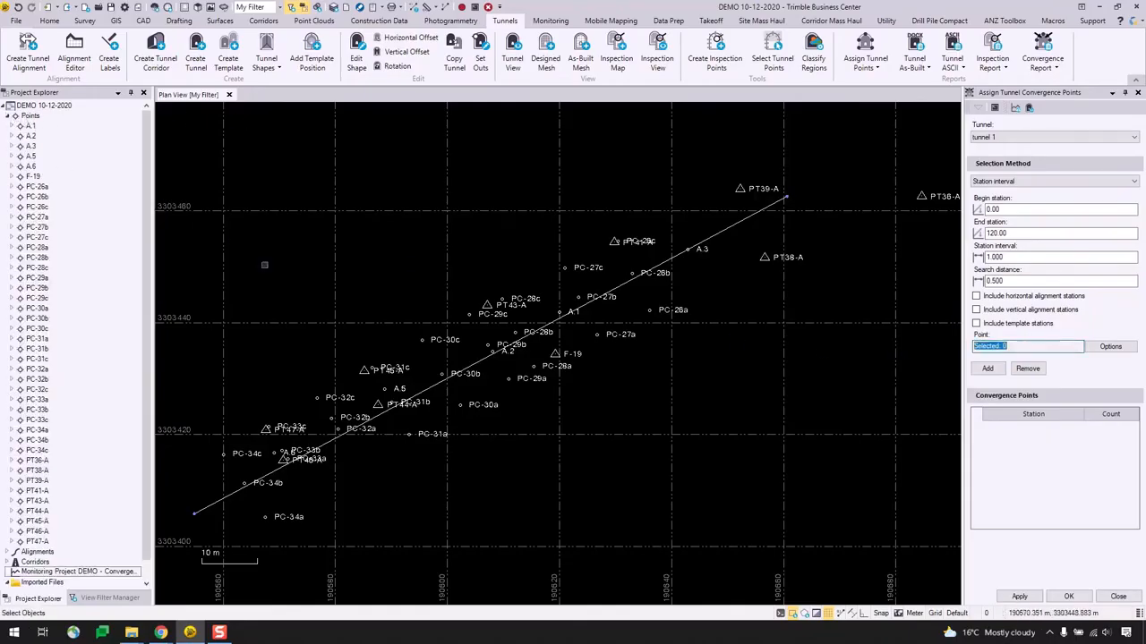
left_click(47, 187)
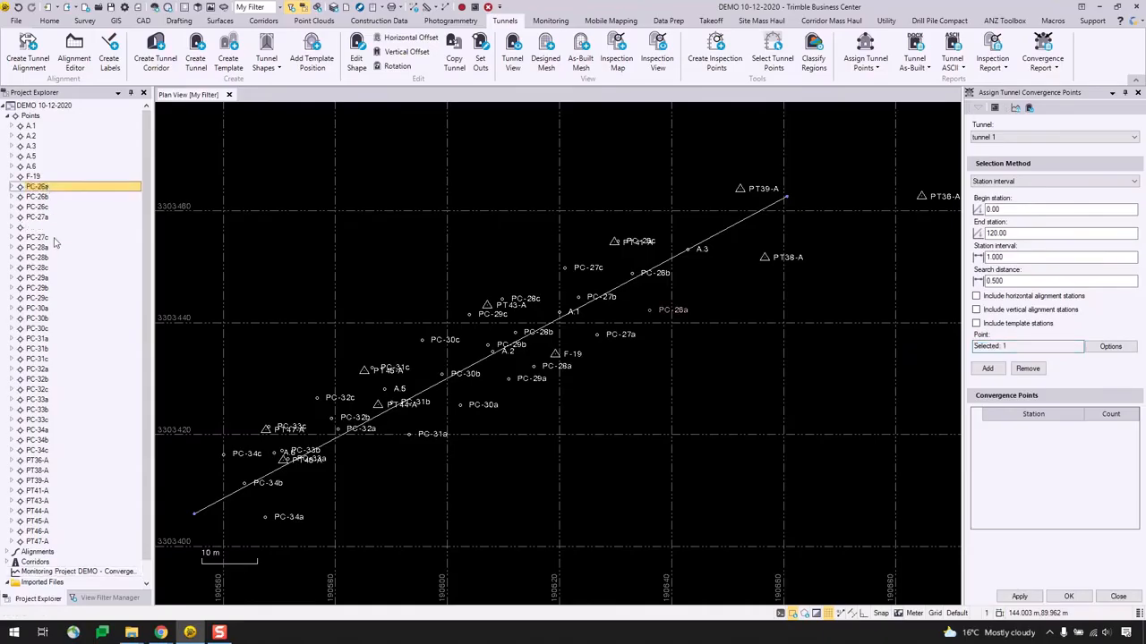
left_click(43, 452, "shift")
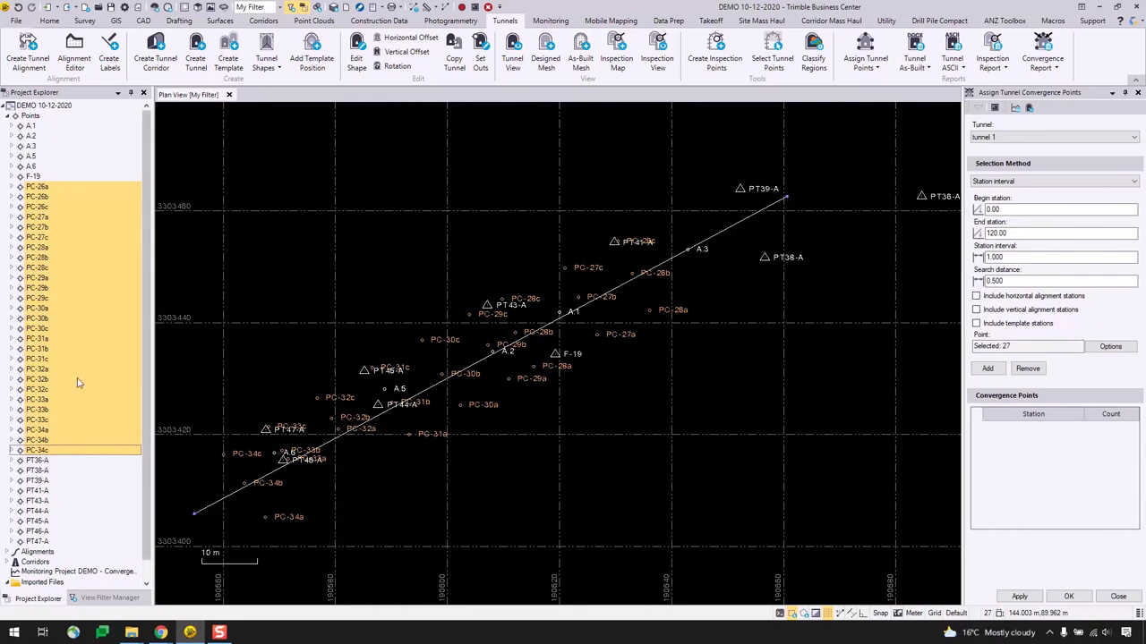
left_click(988, 369)
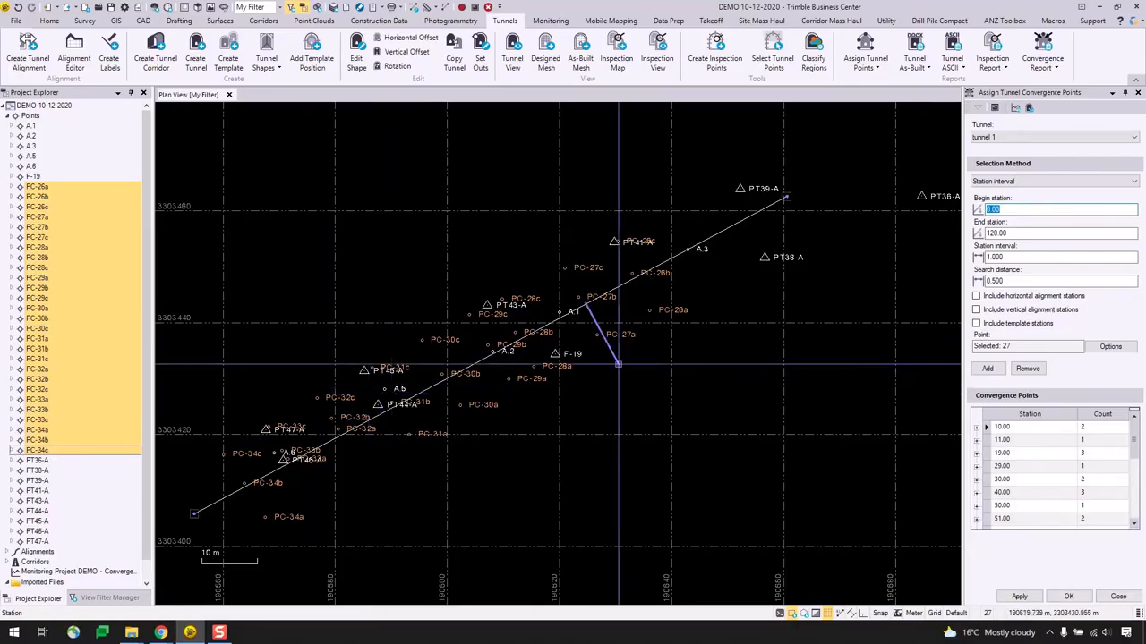
Add the points PT46-A and PT47-A to the tunnel 1 convergence points as well.
left_click(1034, 347)
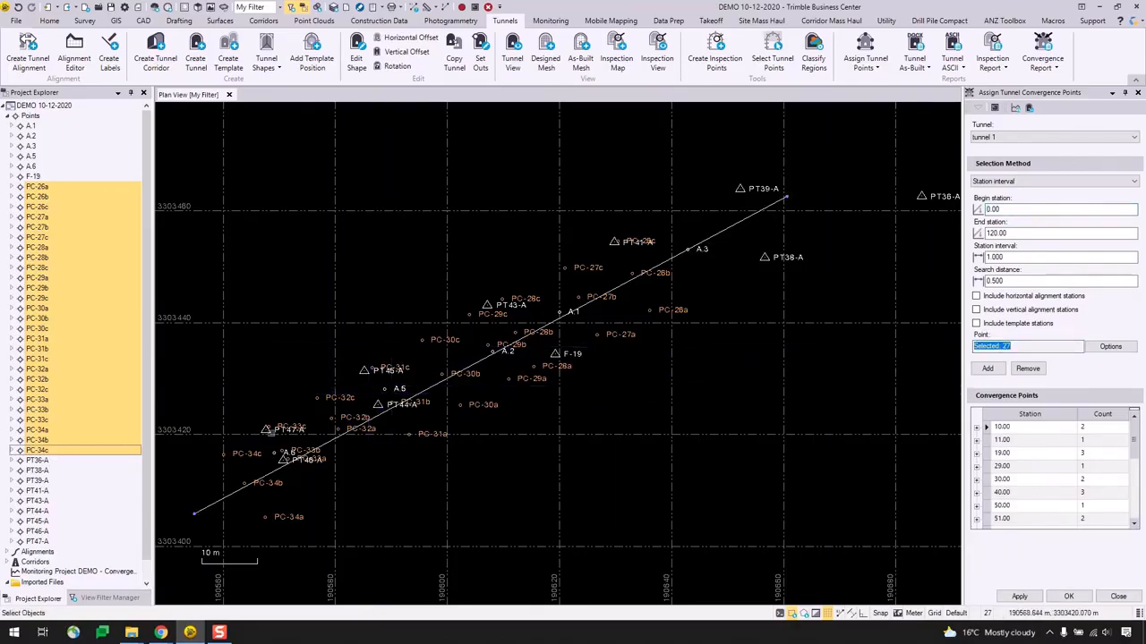
left_click(271, 432)
left_click(285, 463)
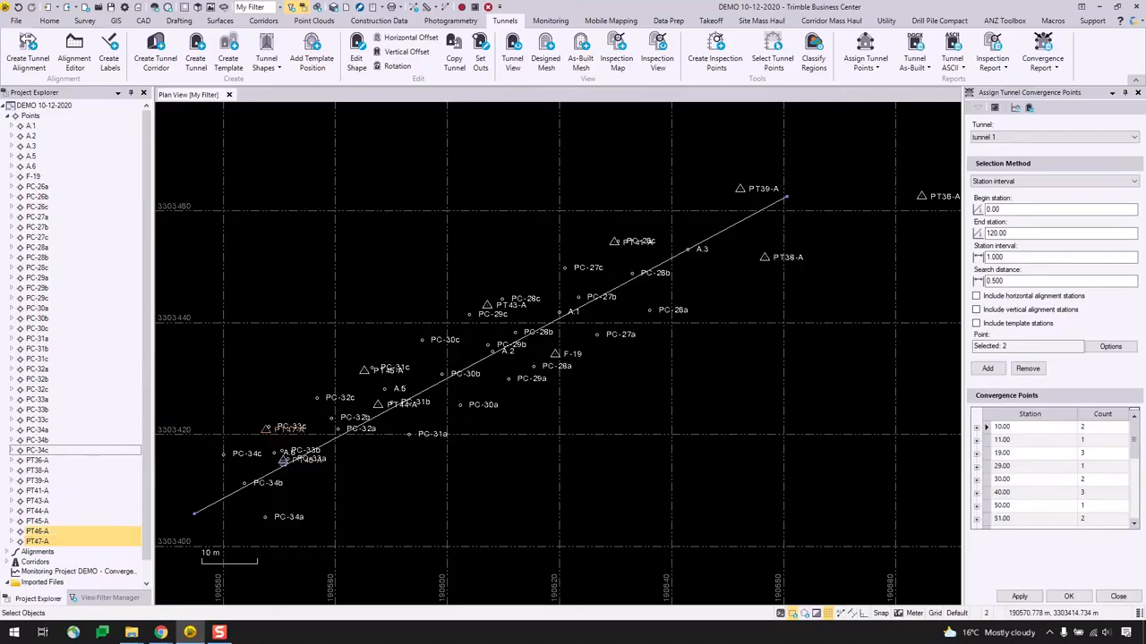
left_click(987, 369)
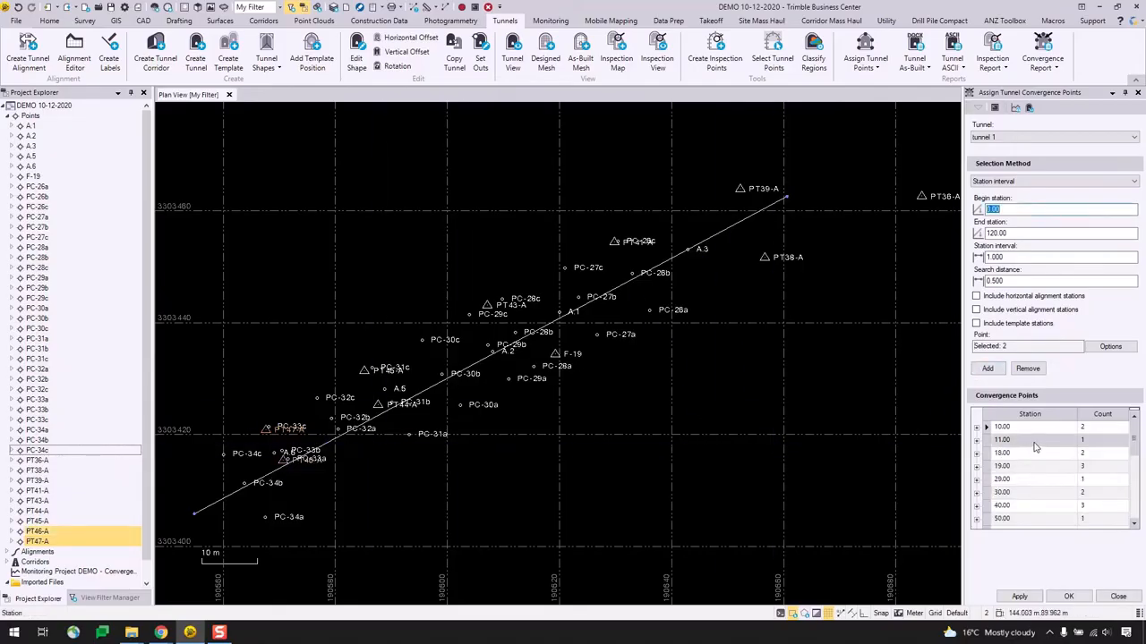
Check the points grouped at stations 10.00 and 11.00, then apply the convergence point assignment and save the project to synchronize it.
left_click(977, 428)
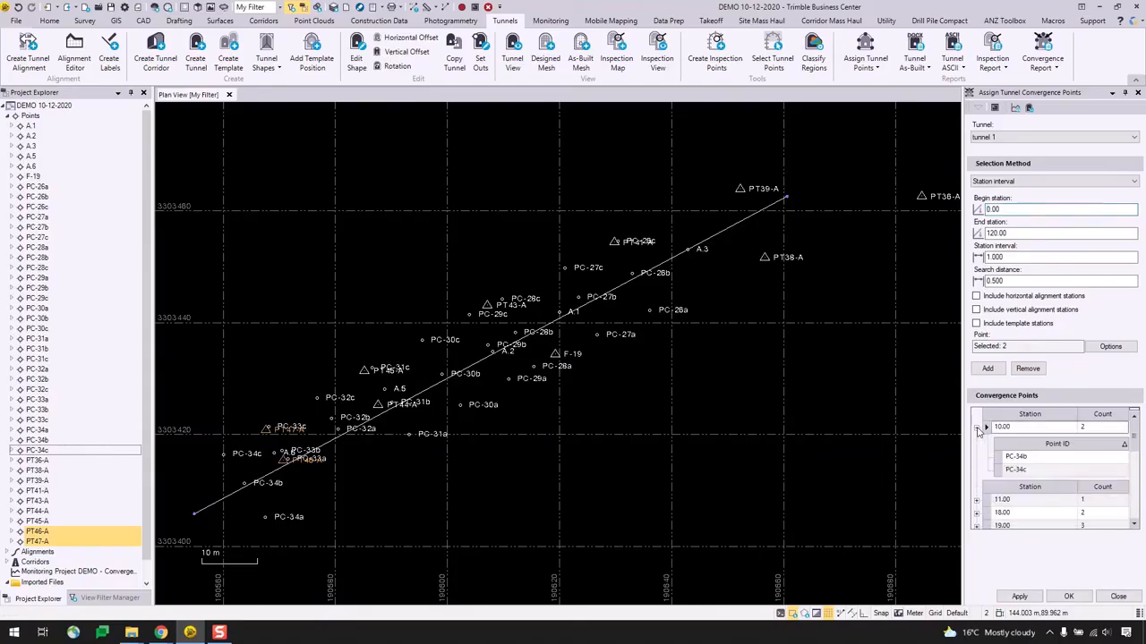
left_click(977, 499)
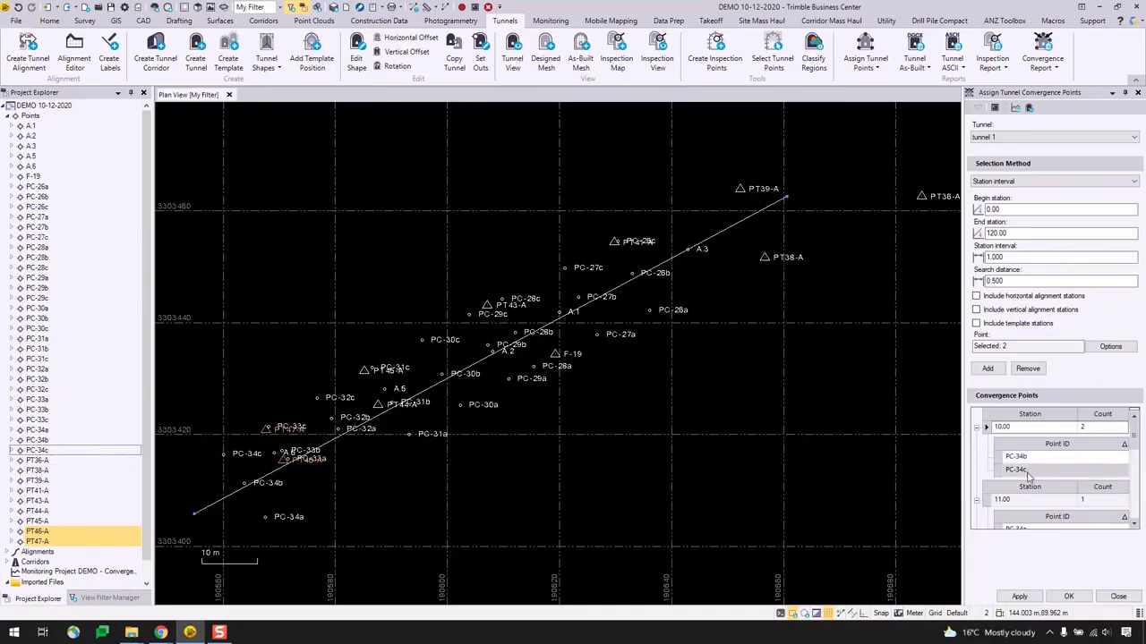
scroll(1065, 488, "down", 3)
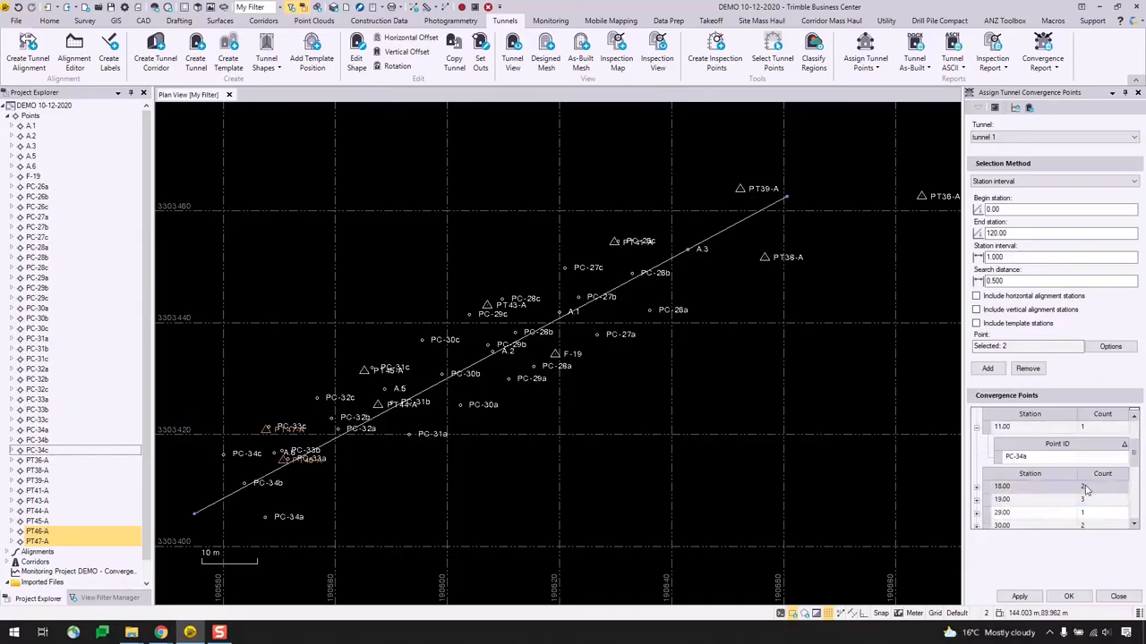
scroll(1078, 488, "up", 3)
left_click(1018, 596)
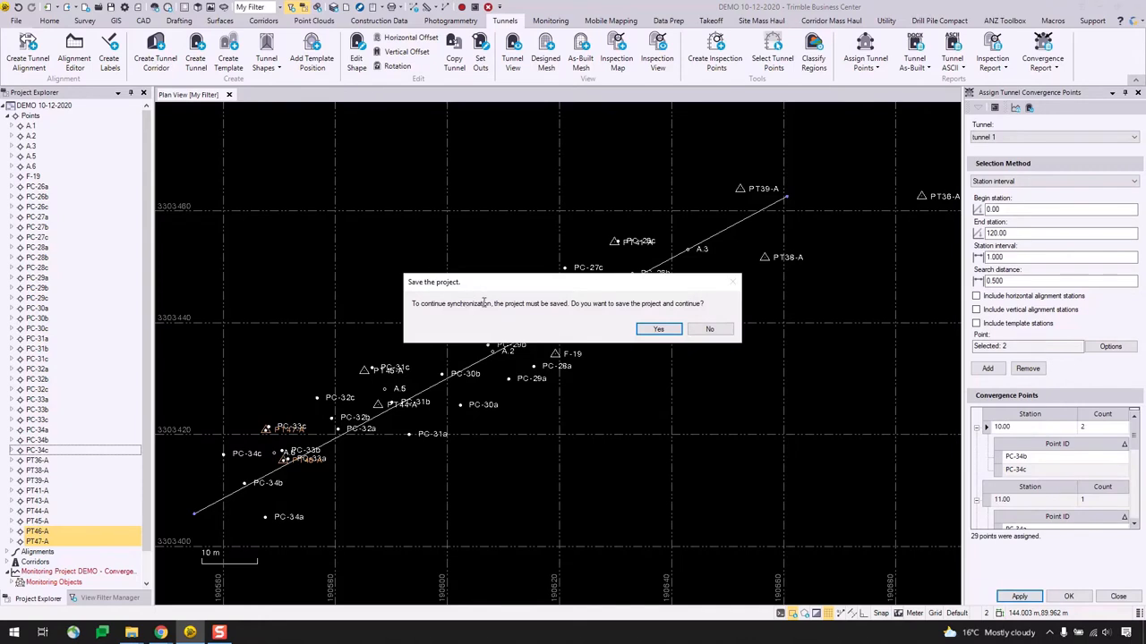
left_click_drag(615, 304, 704, 304)
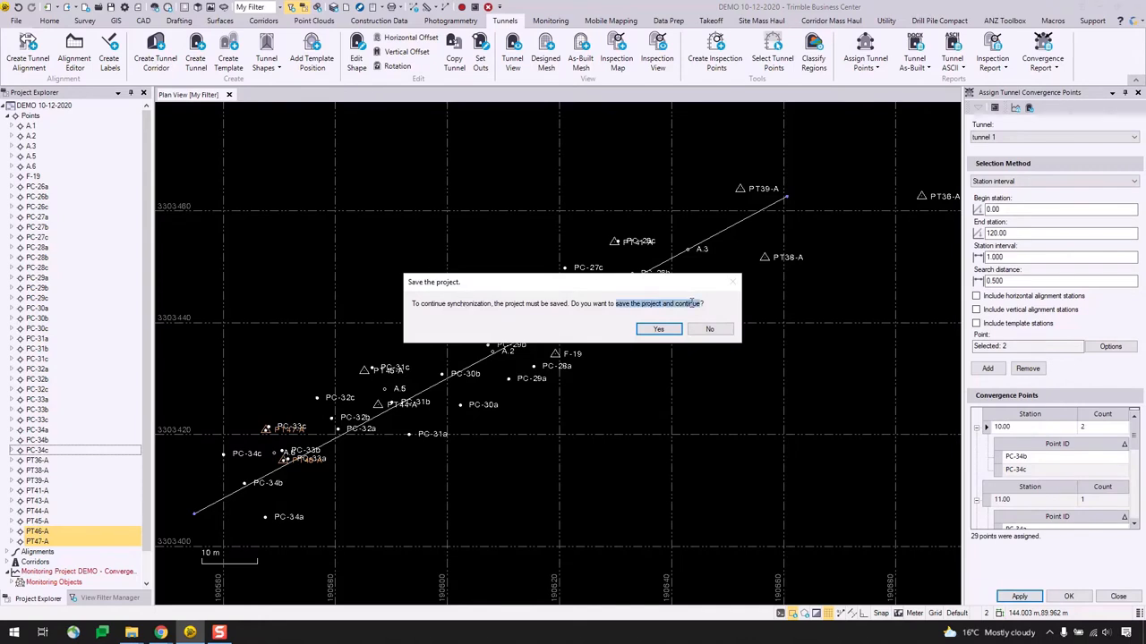
left_click(658, 329)
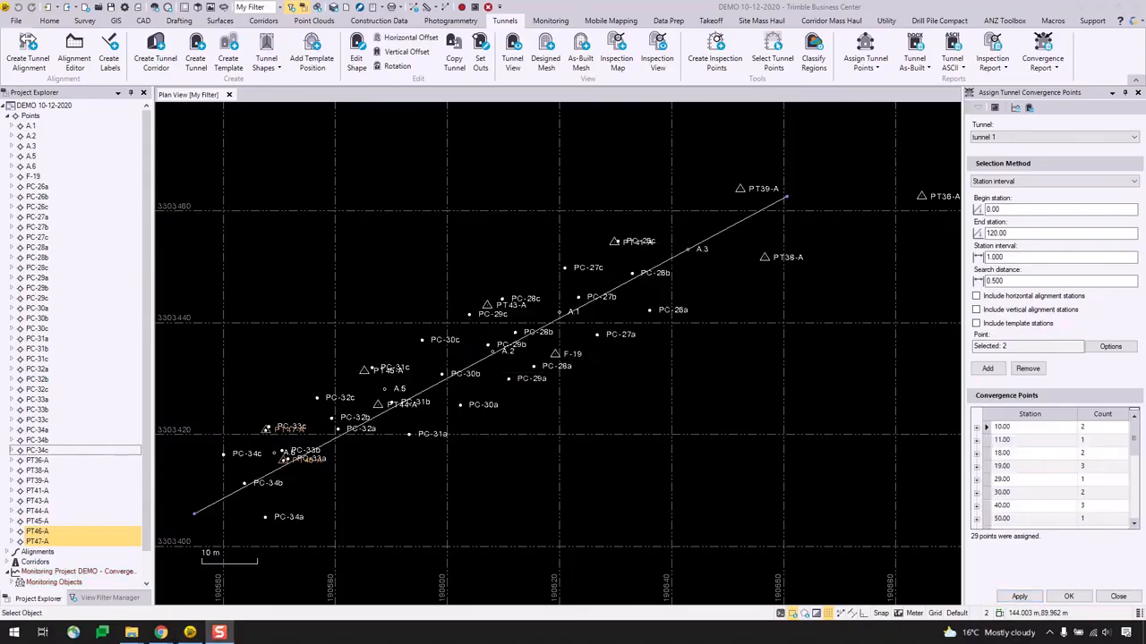
Expand the DEMO - Convergence monitoring project fully and examine the stations and convergence points listed under tunnel 1.
scroll(98, 475, "down", 3)
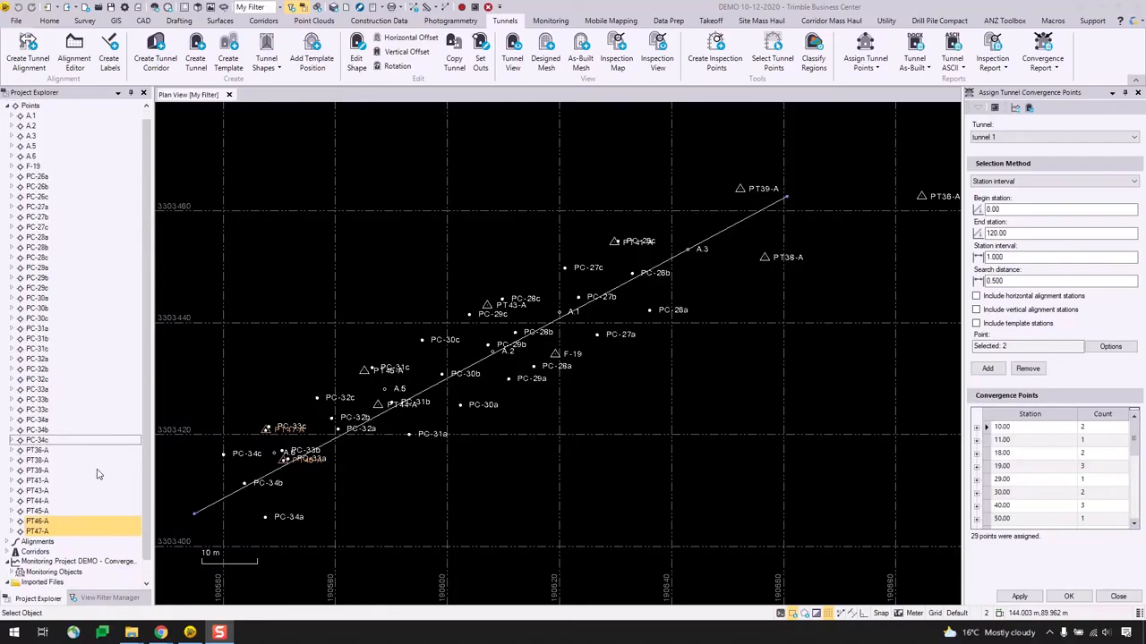
left_click(82, 545)
right_click(82, 544)
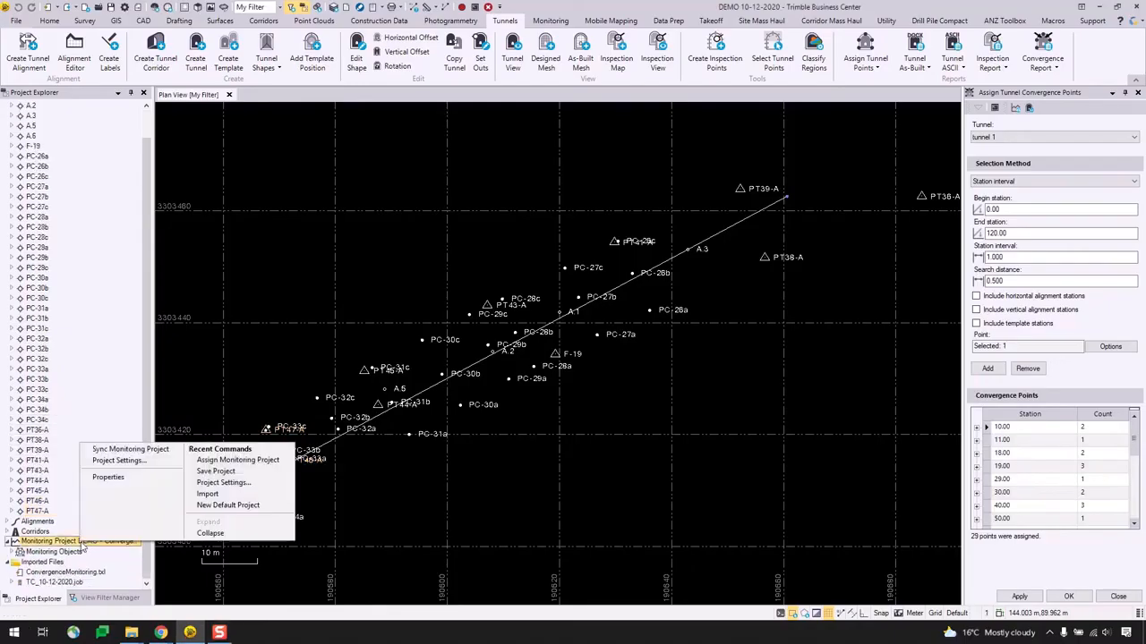
left_click(202, 536)
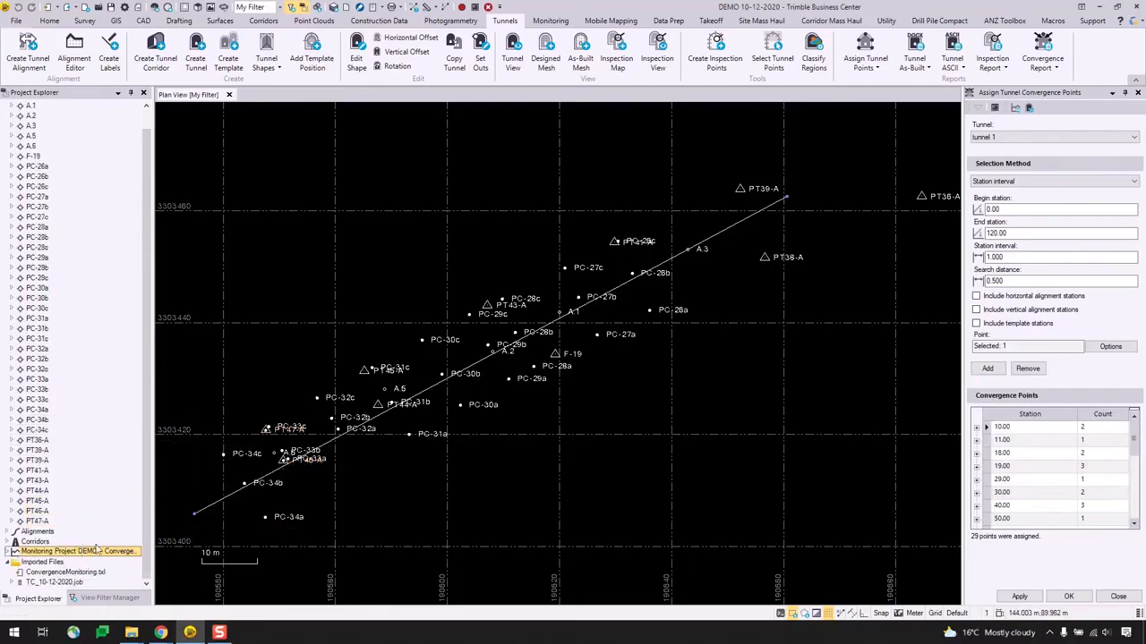
right_click(86, 551)
left_click(227, 532)
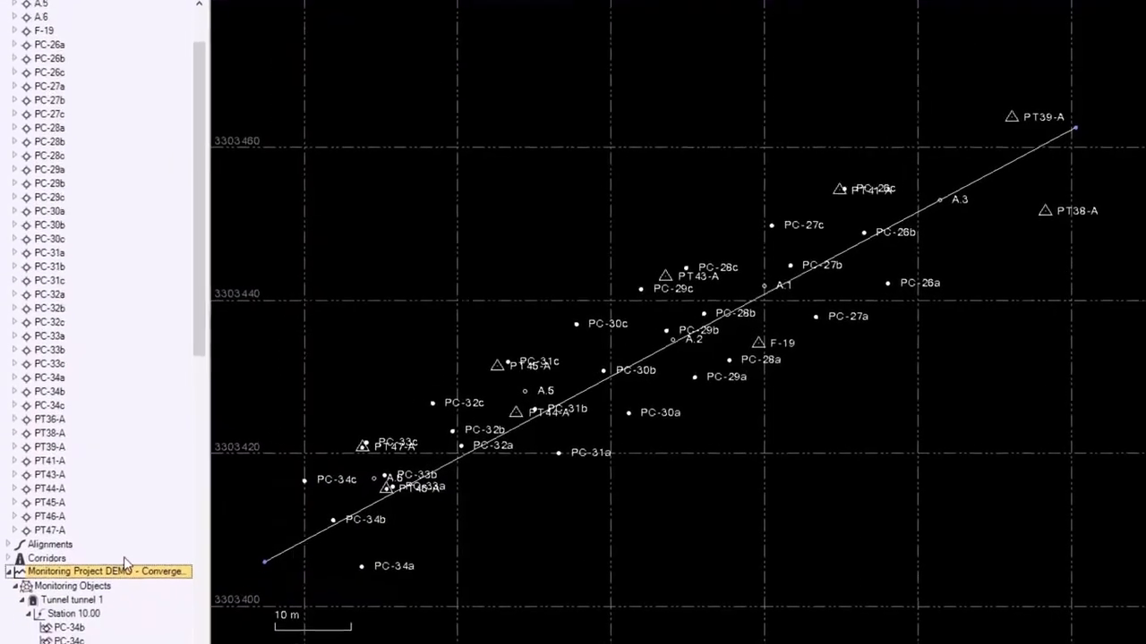
scroll(124, 557, "down", 10)
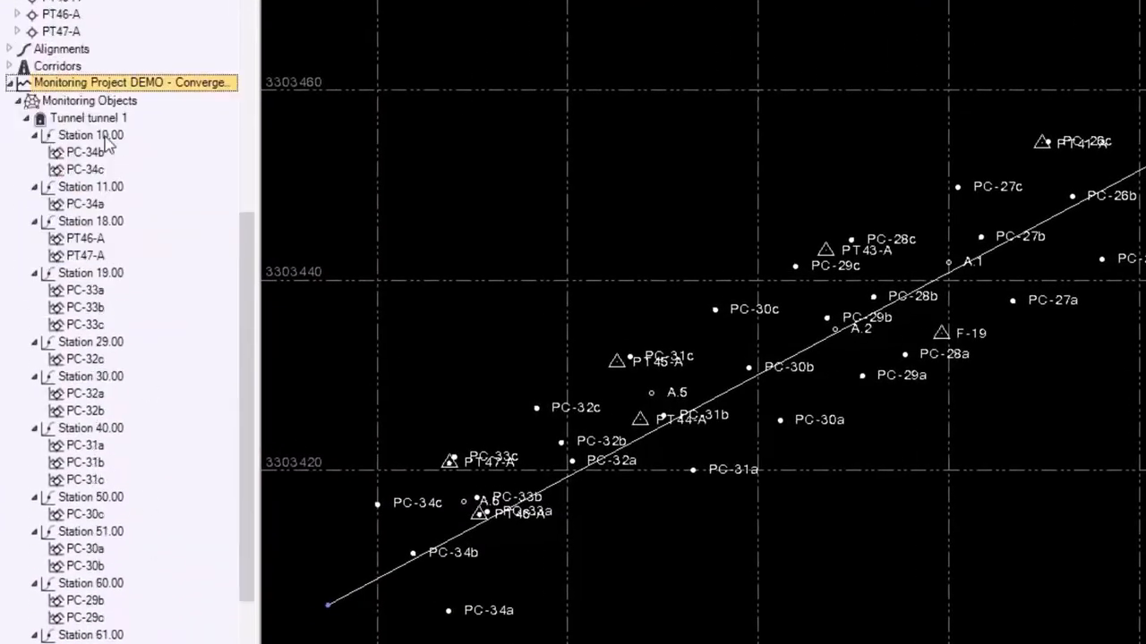
scroll(95, 106, "down", 1)
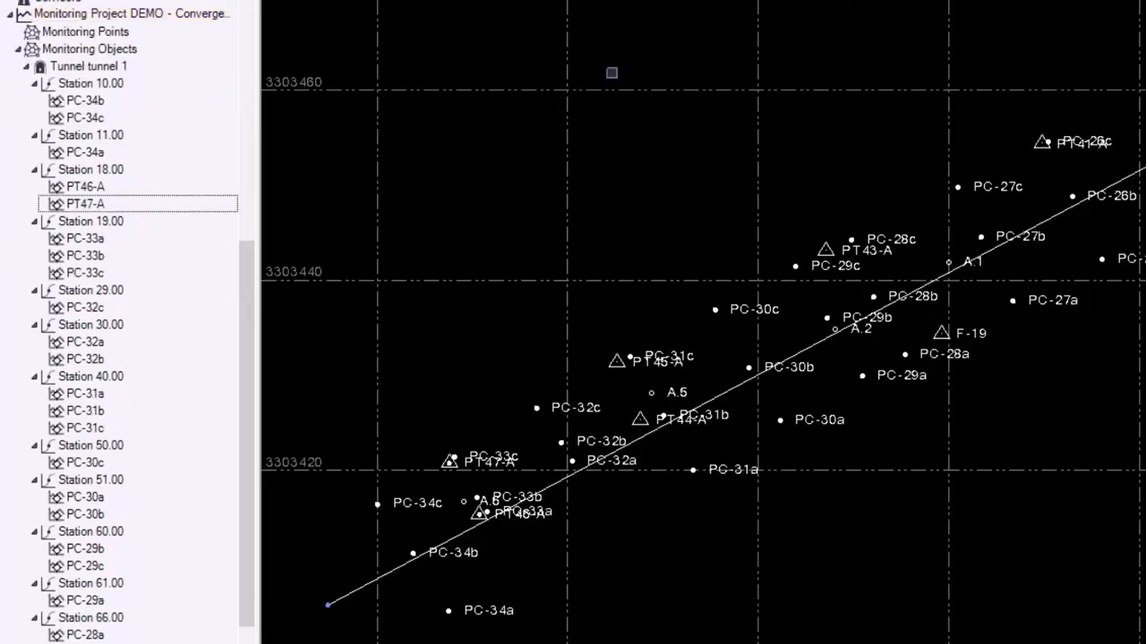
Delete the monitoring points PT46-A and PT47-A under Station 18.00 from all epochs.
left_click(106, 188)
left_click(97, 204, "ctrl")
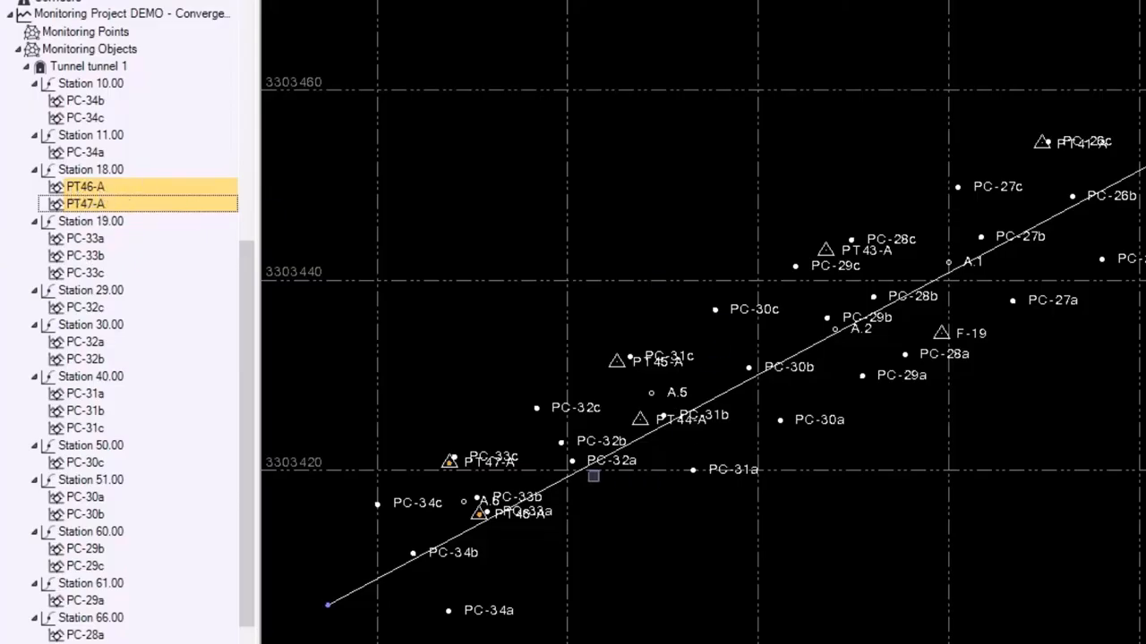
right_click(139, 199)
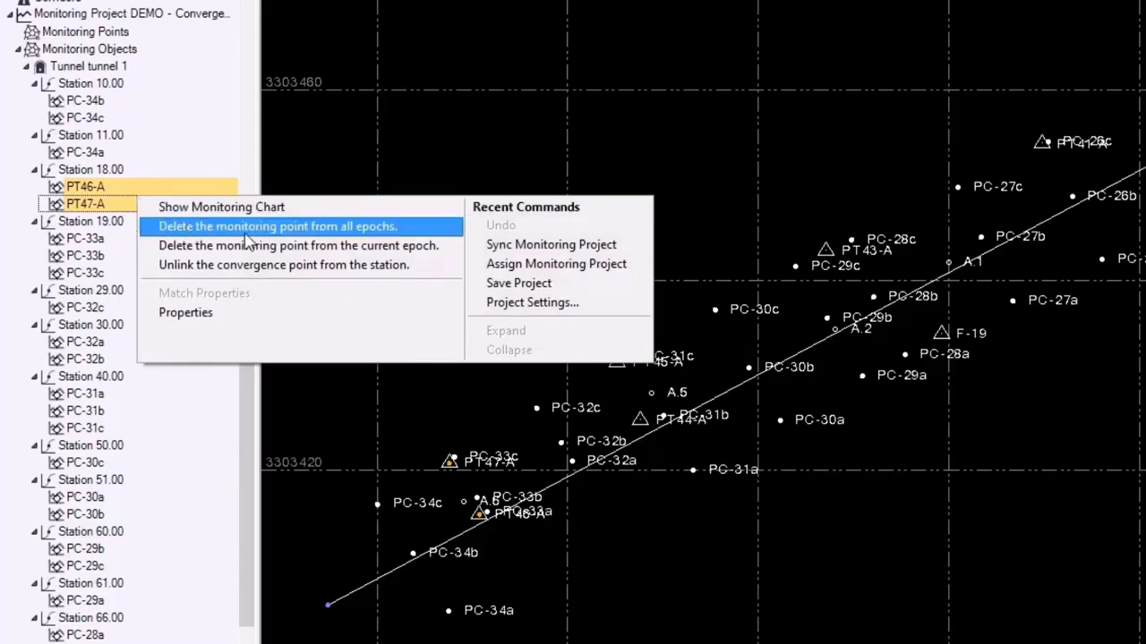
left_click(401, 231)
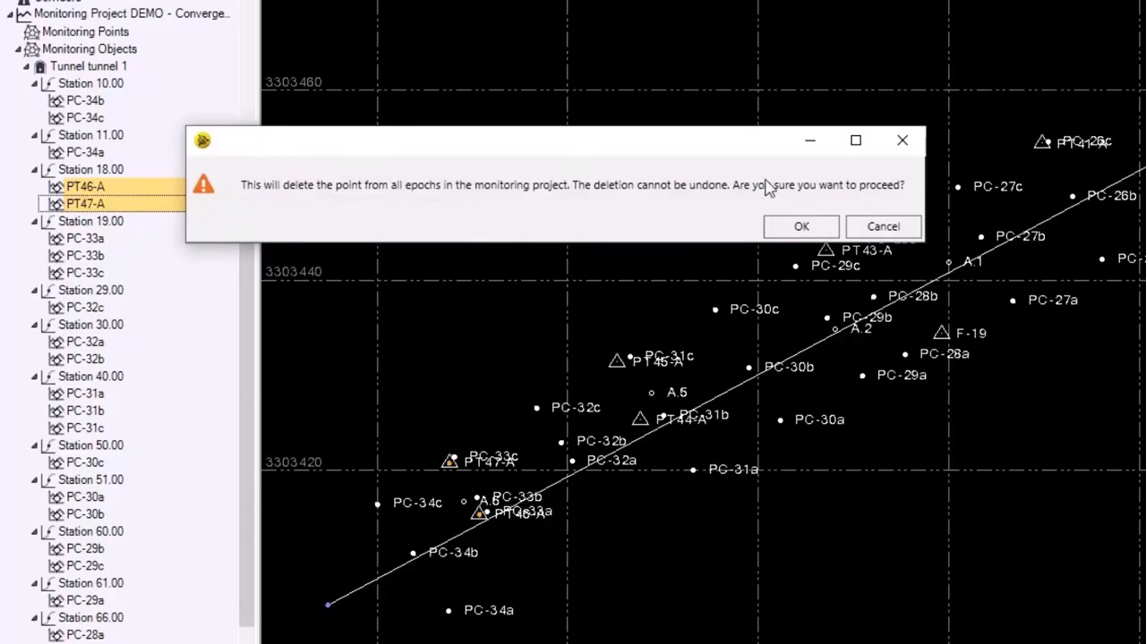
left_click(788, 226)
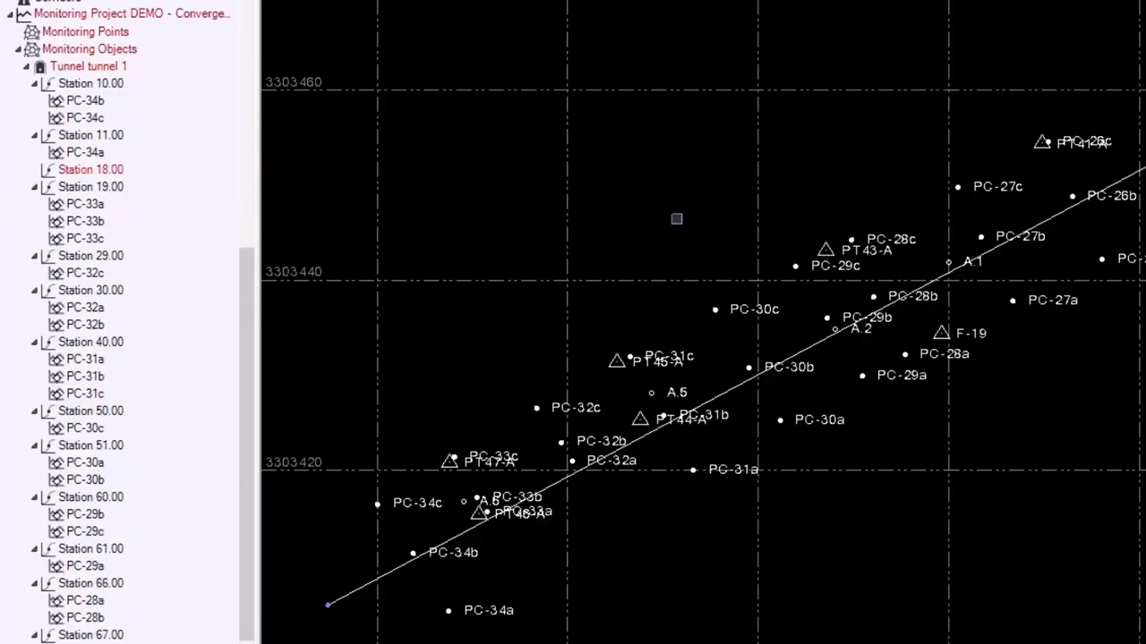
left_click(98, 171)
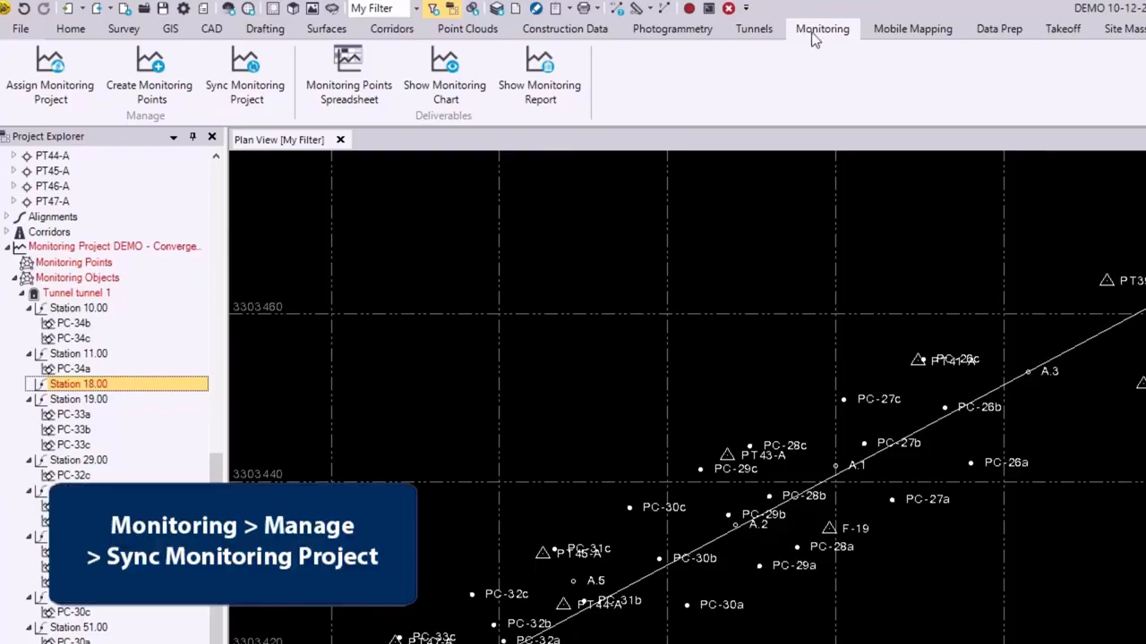
left_click(238, 101)
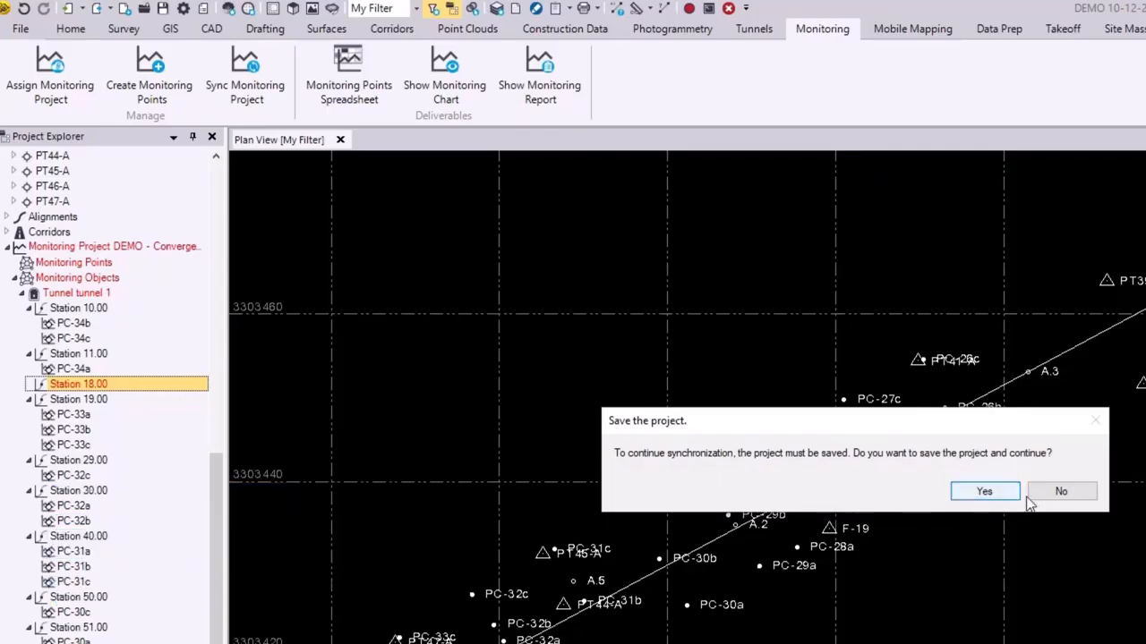
left_click(1061, 491)
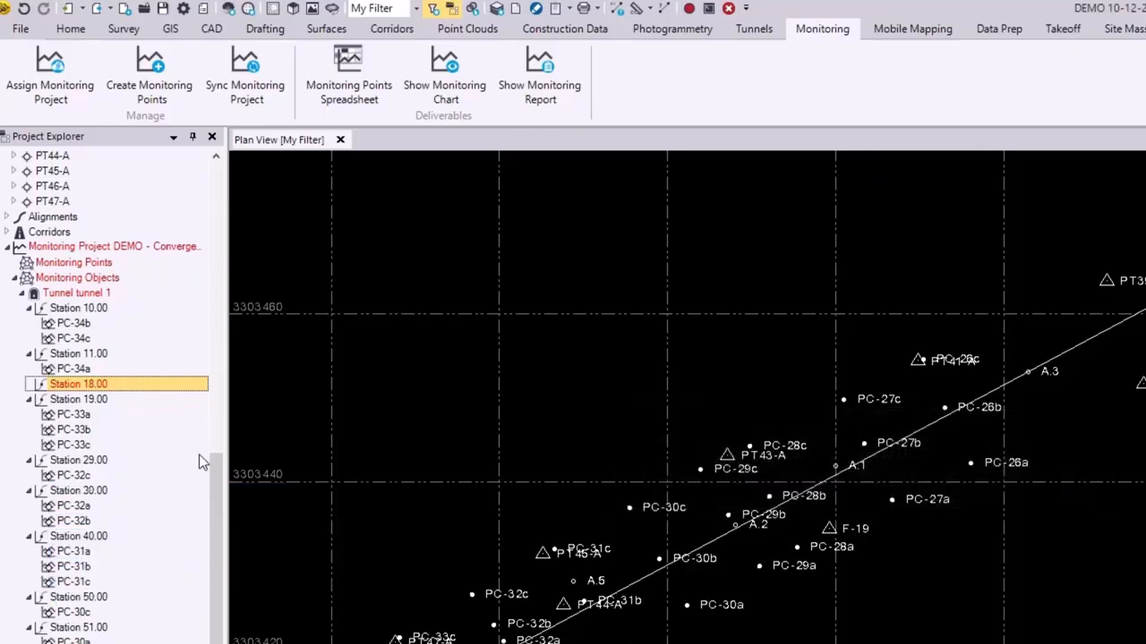
Unlink the convergence point PC-34a from Station 11.00 of tunnel 1 and check its entry among the monitoring points.
left_click(79, 370)
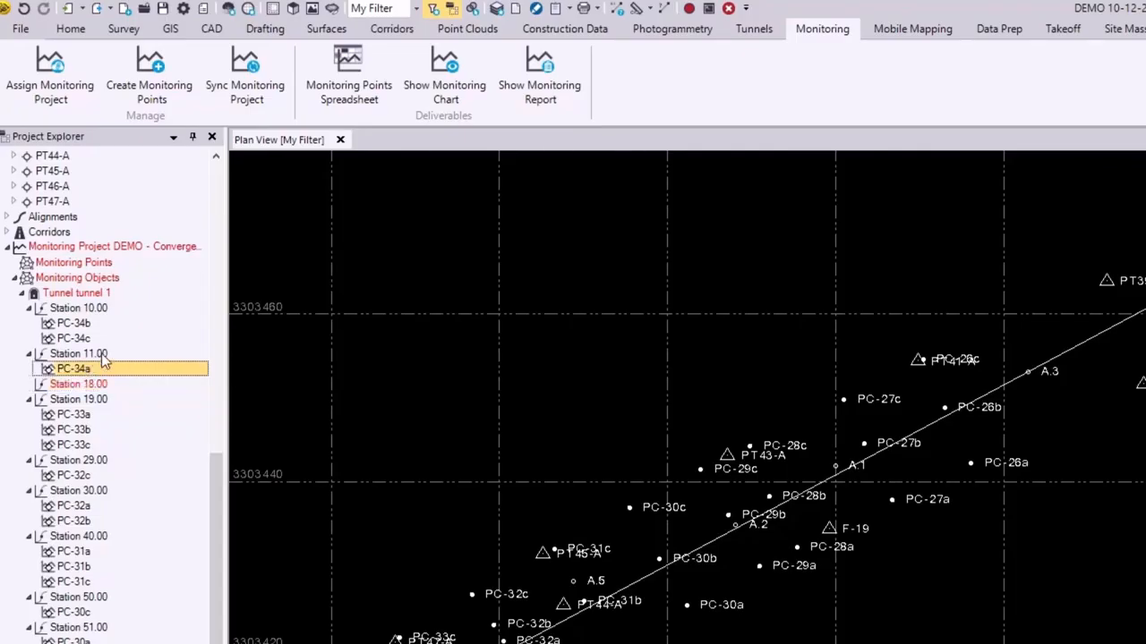
left_click(104, 357)
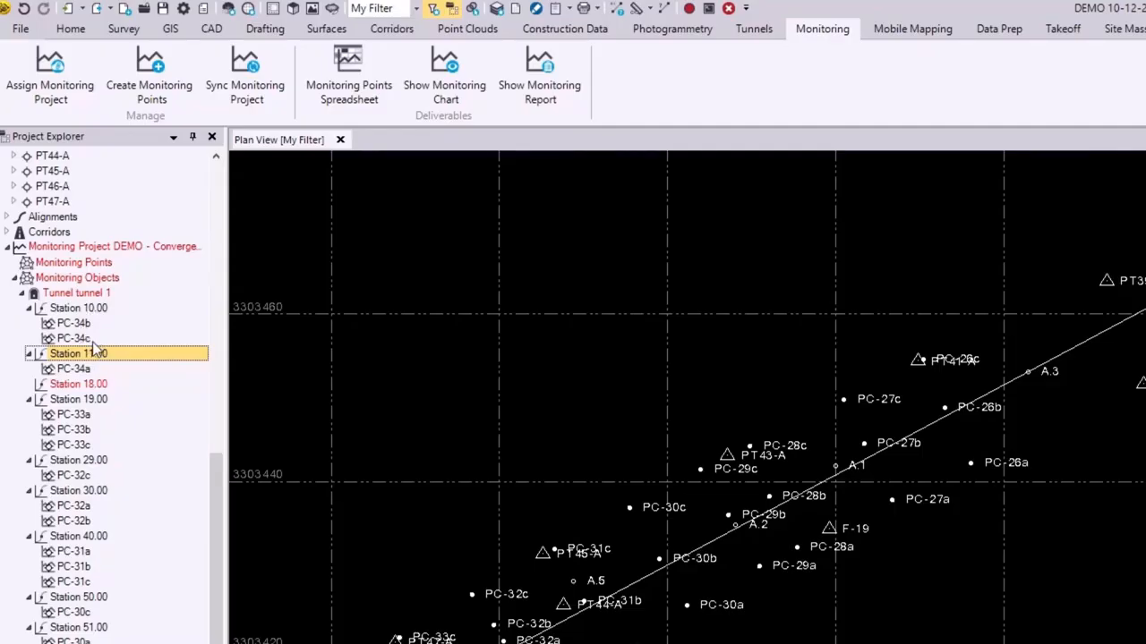
left_click(80, 371)
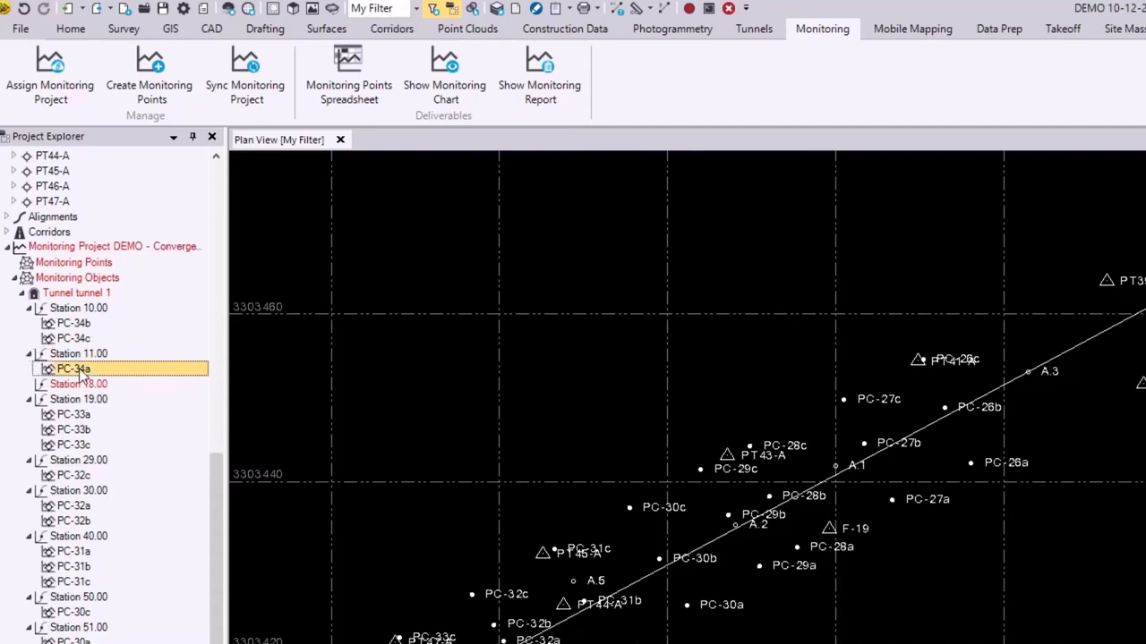
right_click(80, 371)
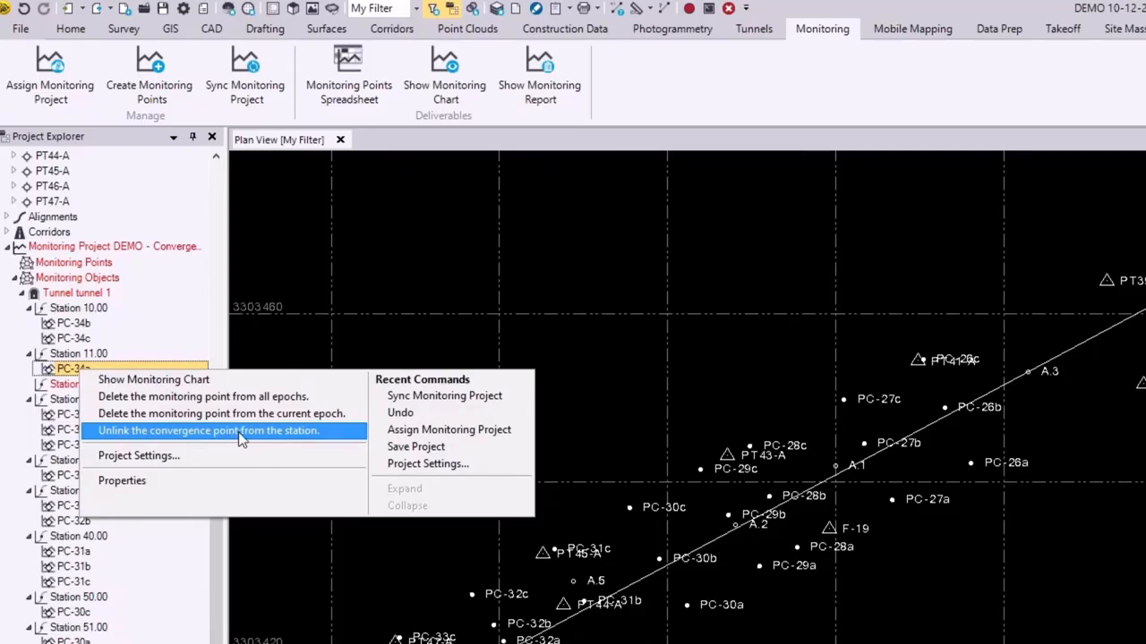
left_click(275, 430)
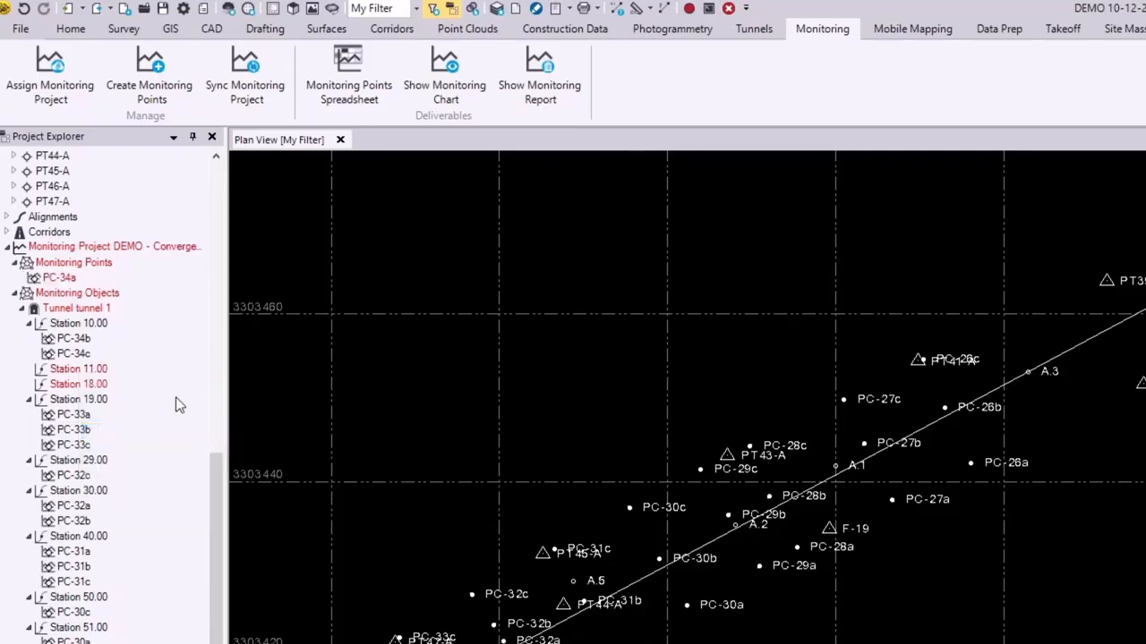
left_click(67, 372)
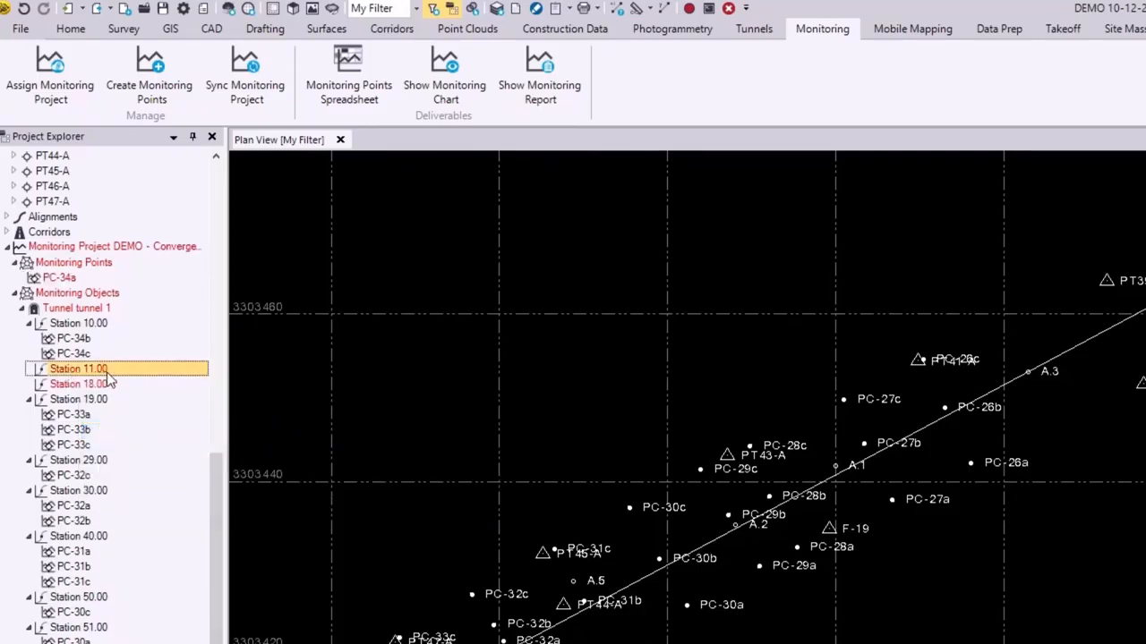
left_click(68, 281)
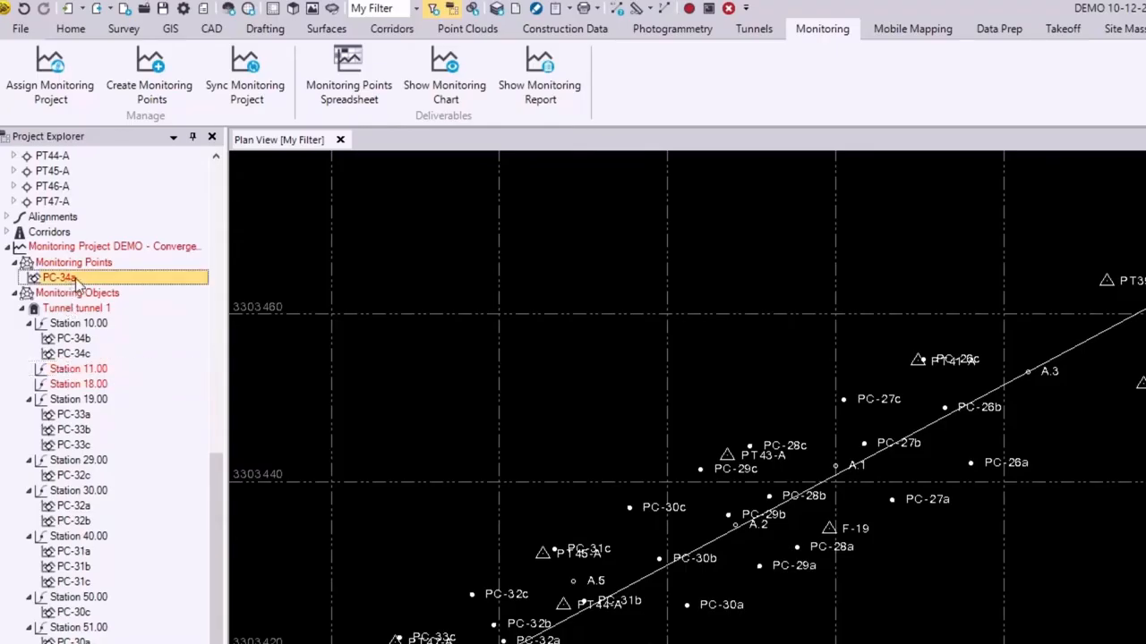
left_click(91, 263)
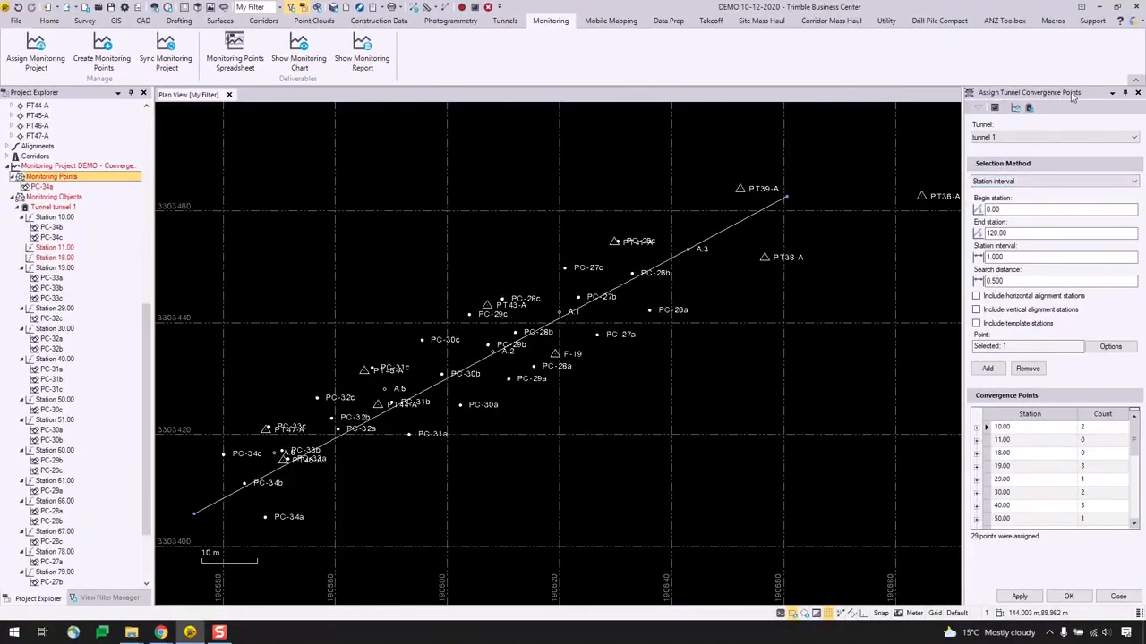
Add the unlinked monitoring point PC-34a to tunnel 1 at station 10.00 using the Specific station selection method.
left_click(1038, 181)
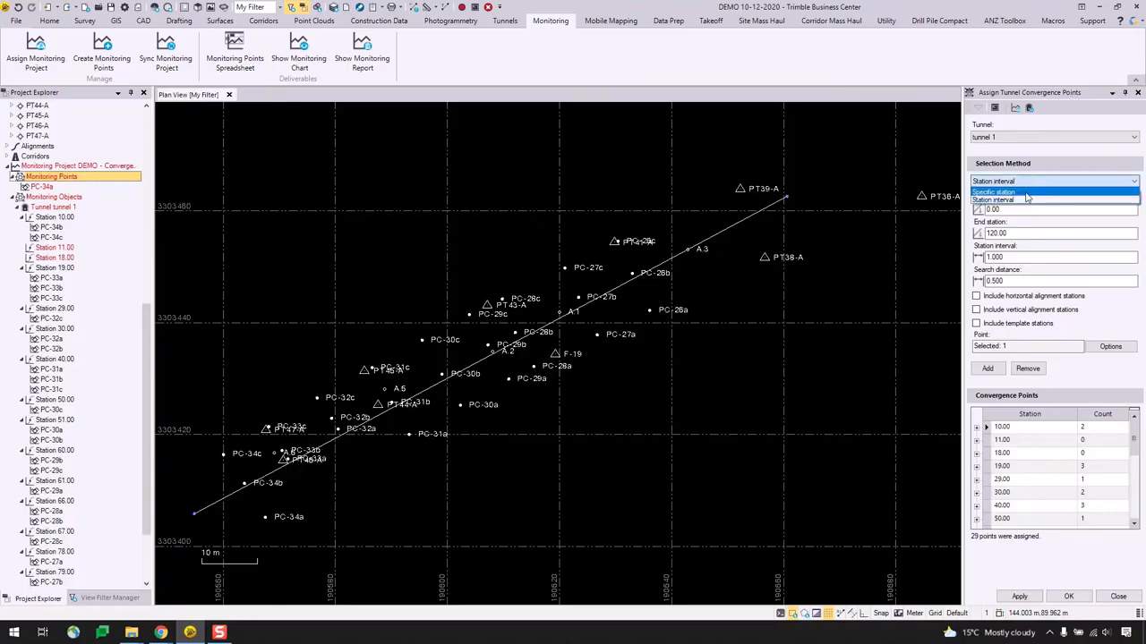
left_click(1028, 194)
key("BackSpace")
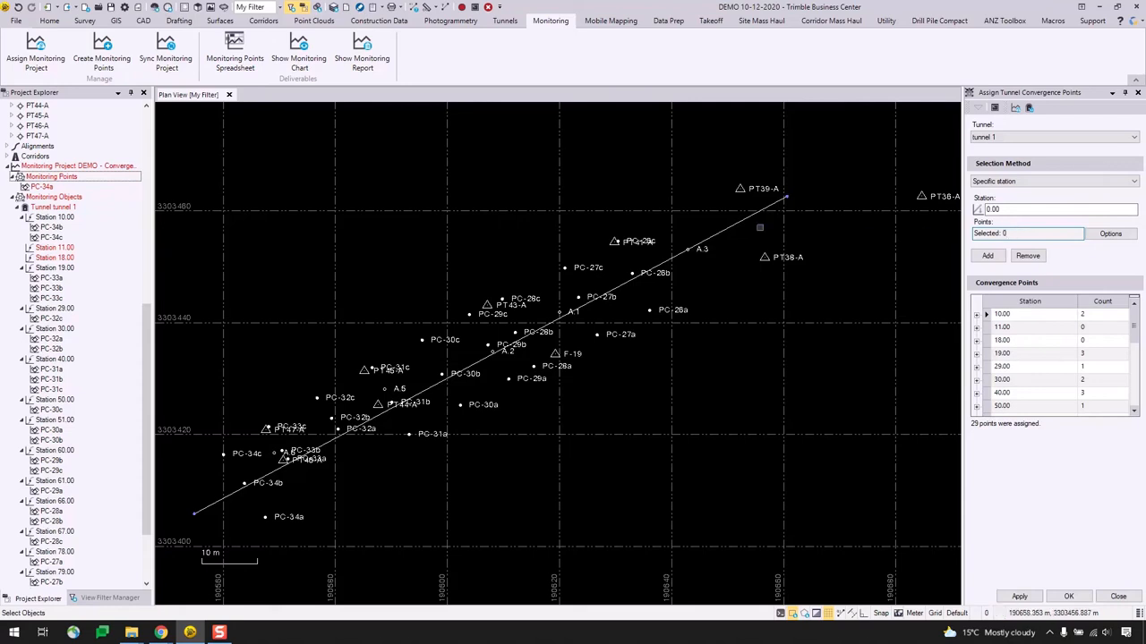
left_click(43, 188)
left_click(988, 208)
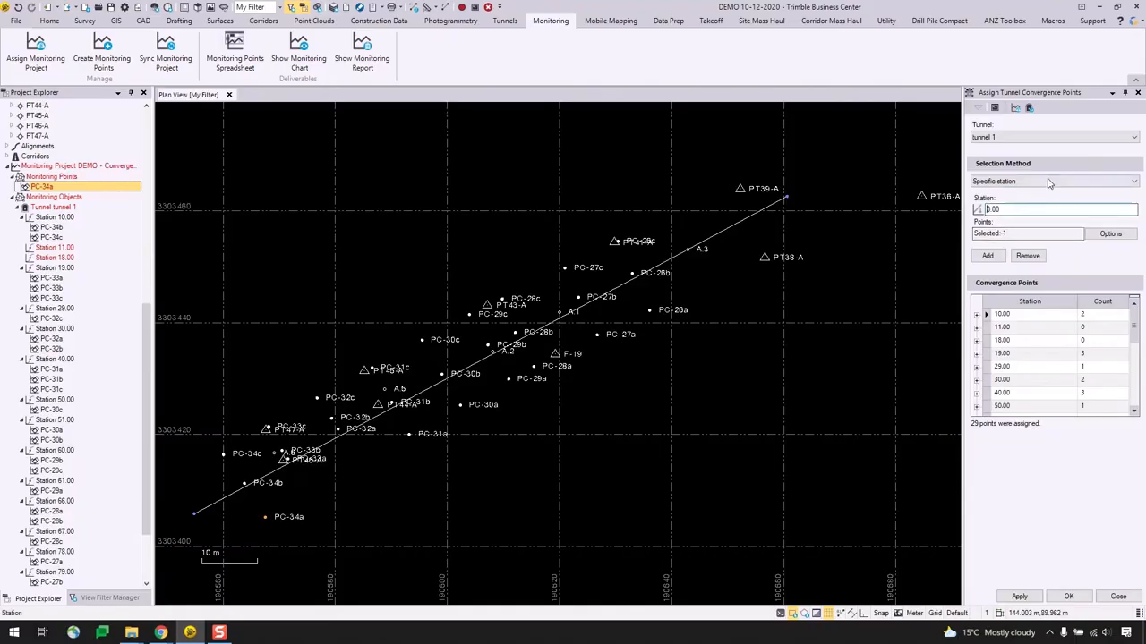
type("1")
left_click(988, 257)
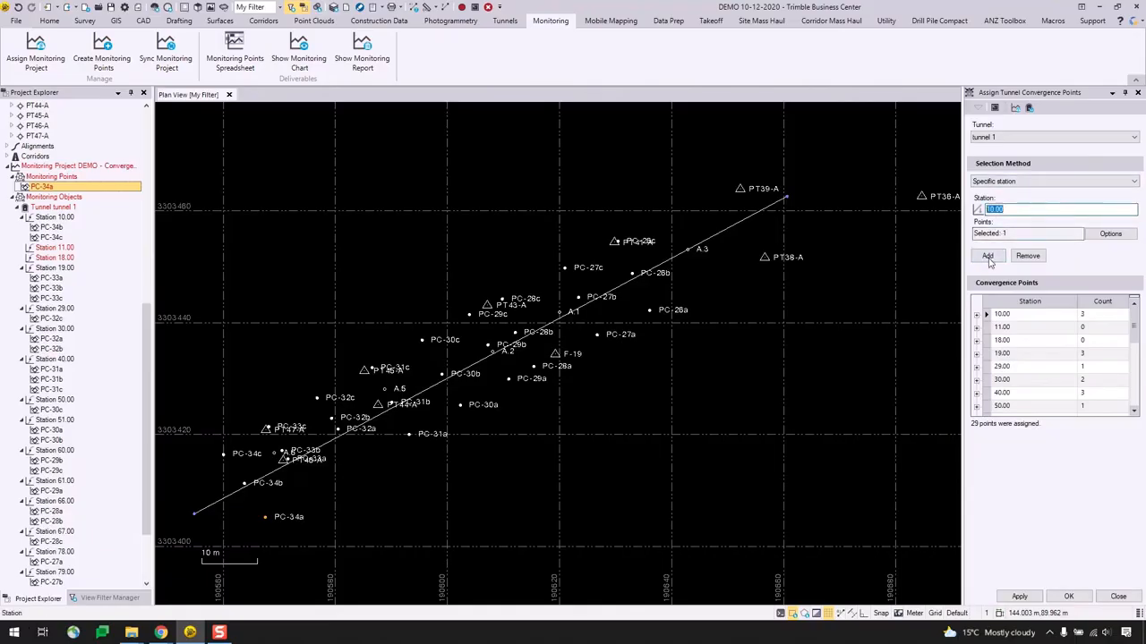
Check the points grouped at station 10.00, apply the assignment with the project saved for synchronization, and review stations 10.00, 11.00 and 18.00.
left_click(976, 315)
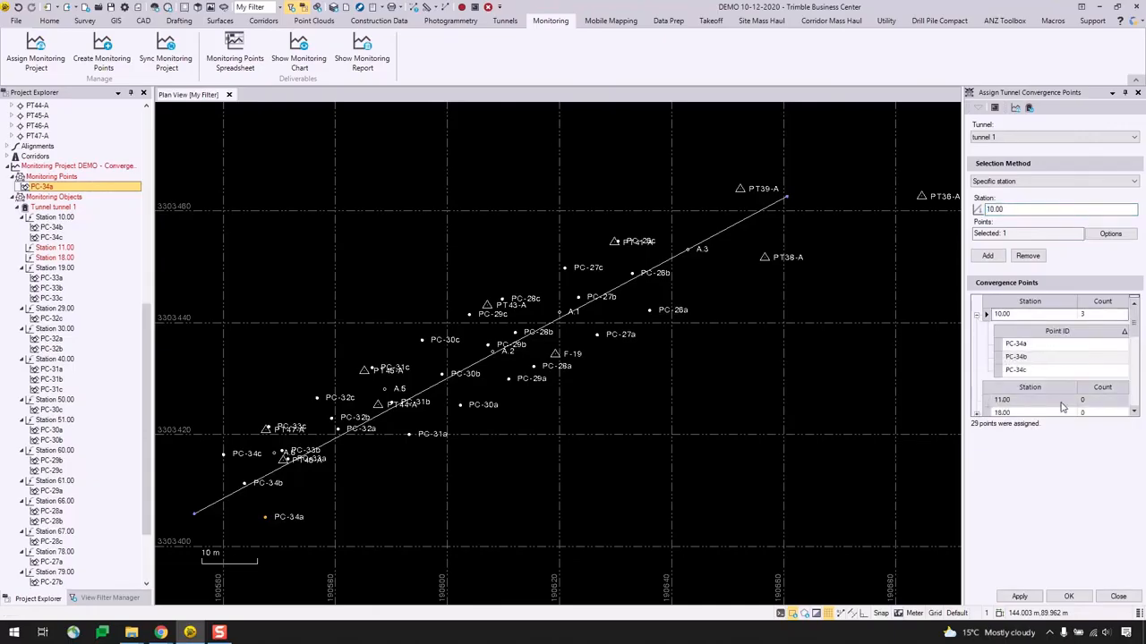
left_click(1019, 345)
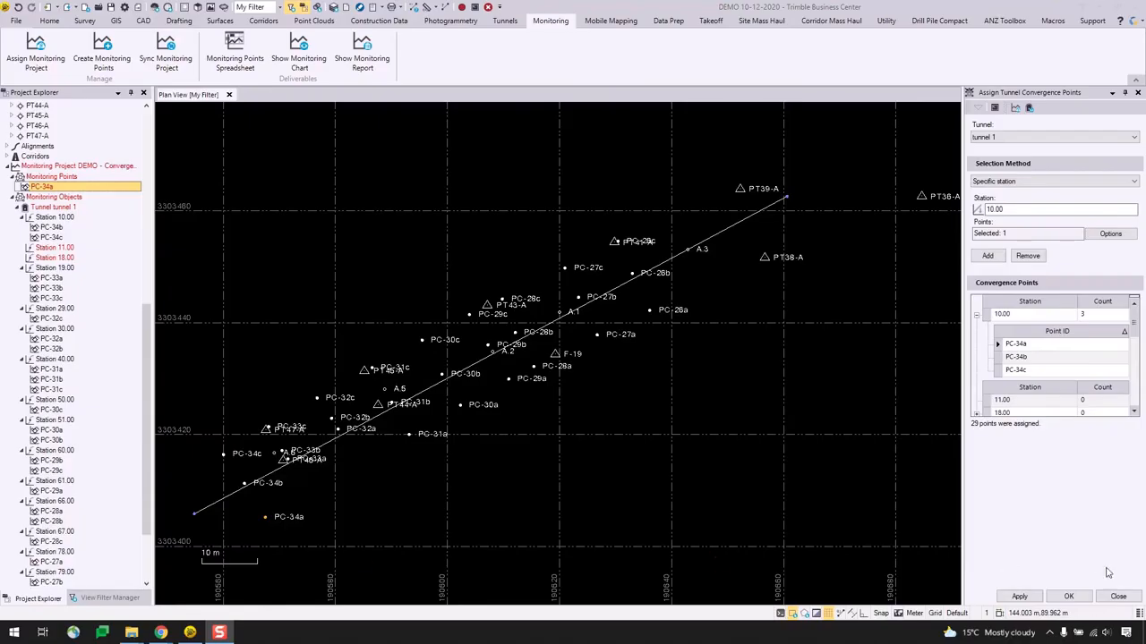
left_click(1022, 597)
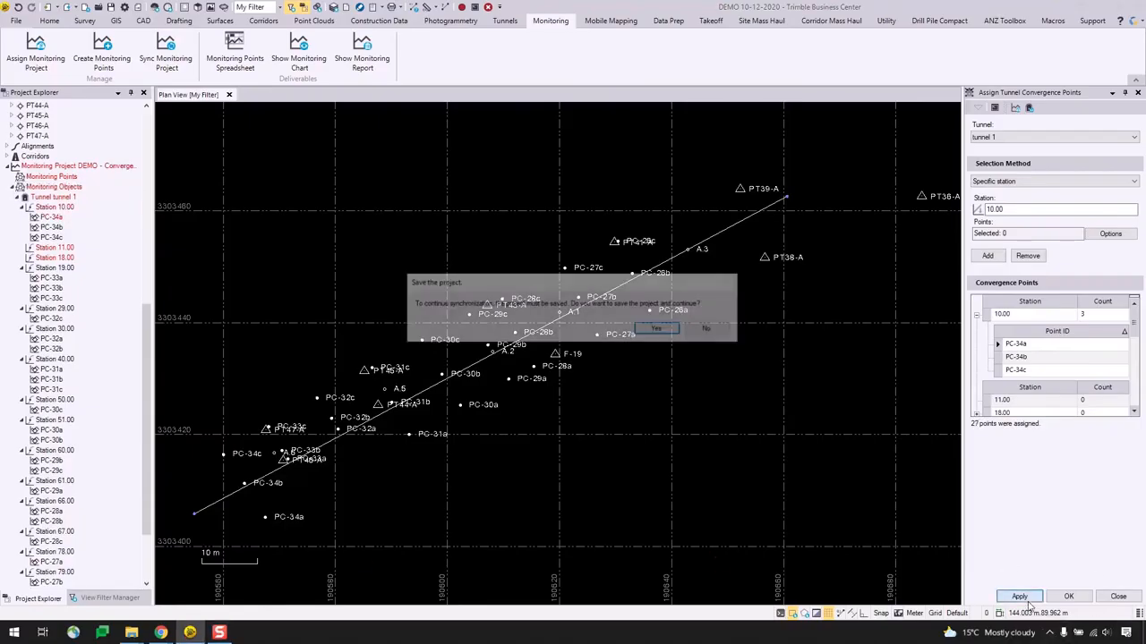
left_click(658, 328)
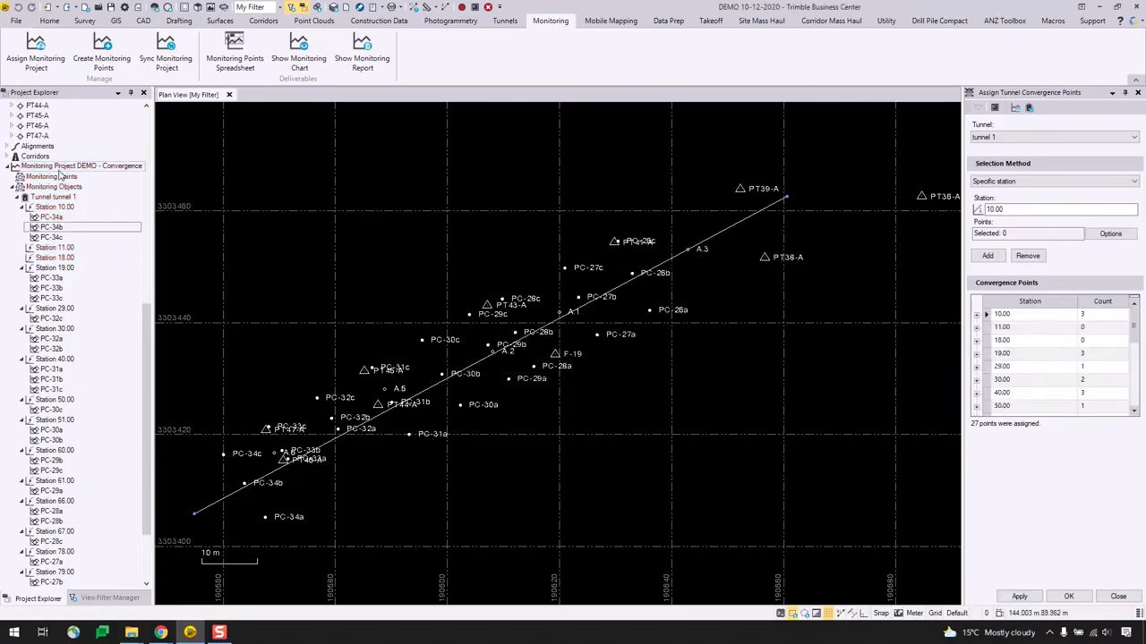
left_click(55, 250)
left_click(56, 258)
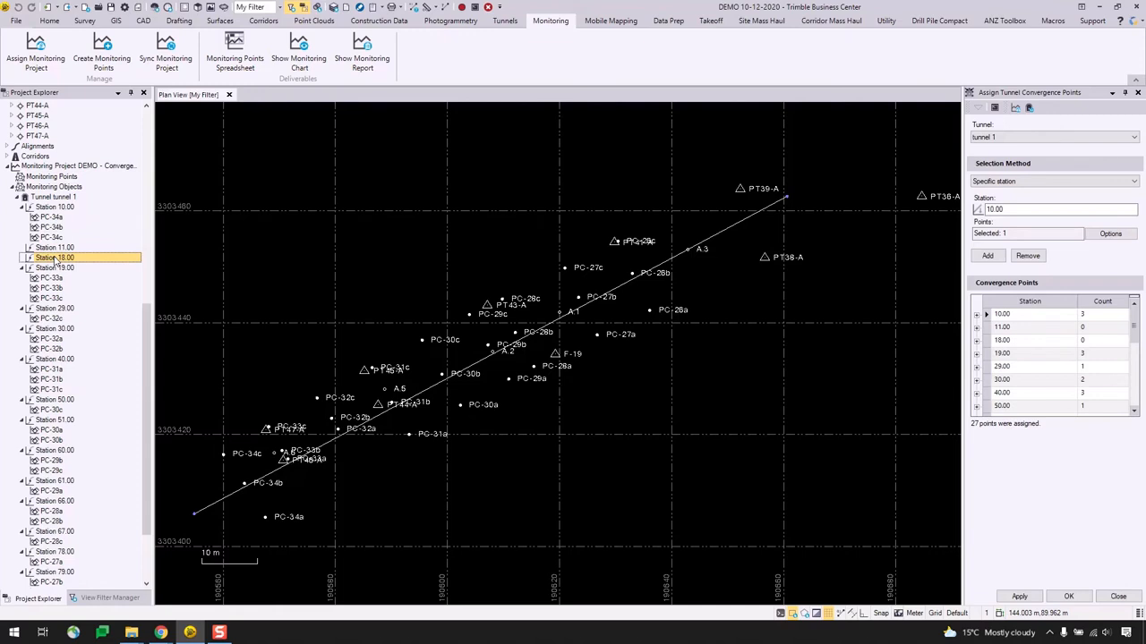
left_click(60, 208)
left_click(60, 218)
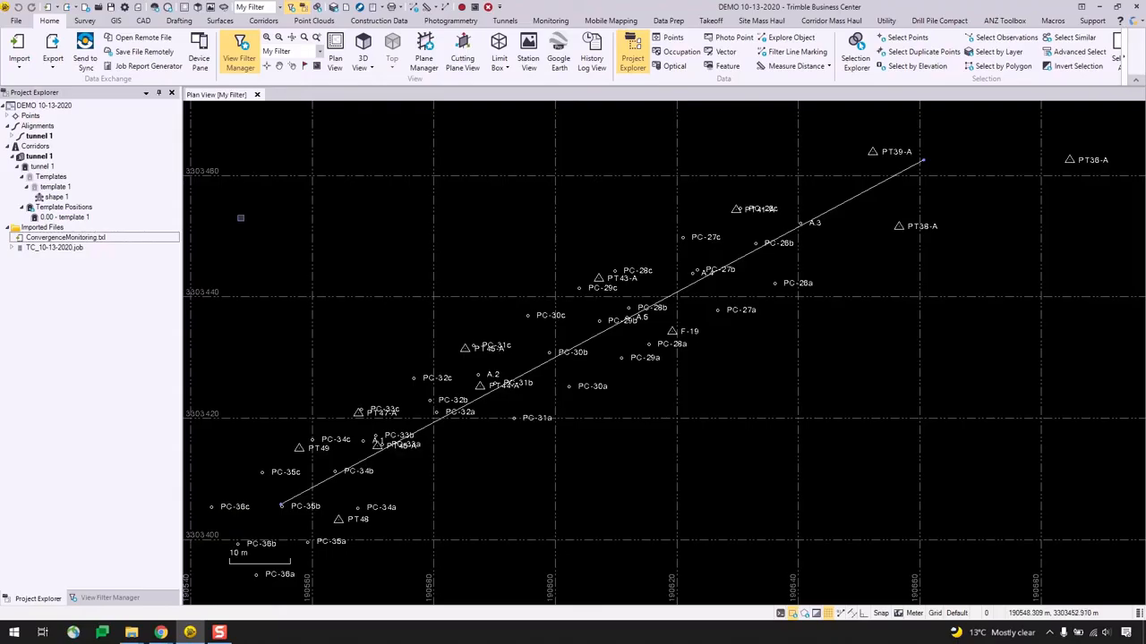
Examine the imported files TC_10-13-2020.job and ConvergenceMonitoring.txl in the DEMO 10-13-2020 project.
left_click(79, 249)
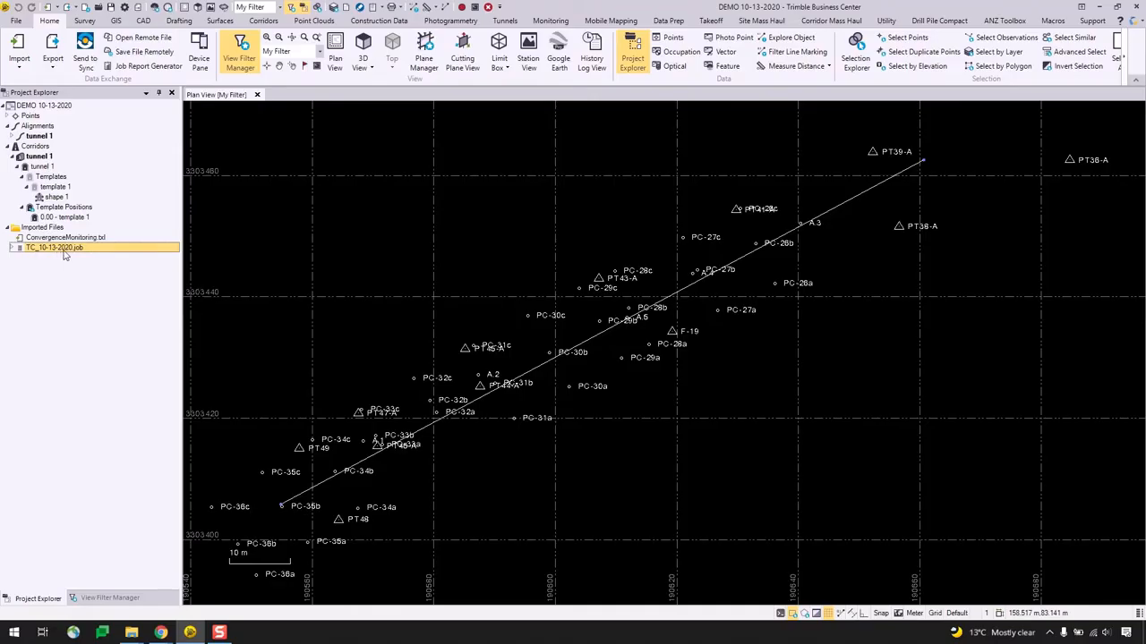
left_click(98, 238)
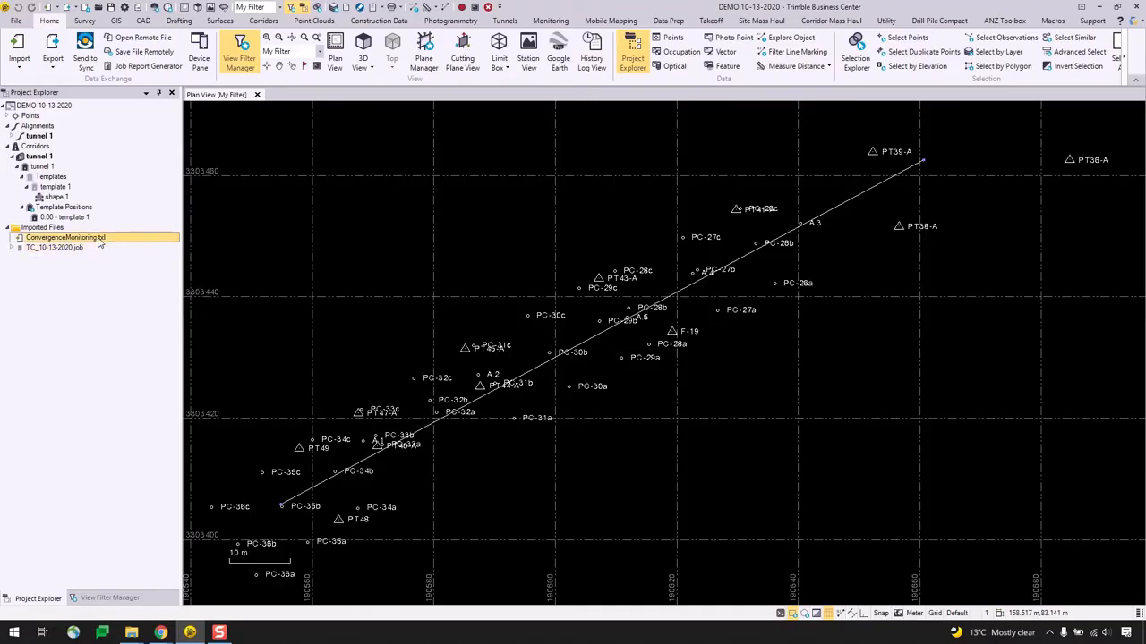
left_click(1134, 22)
left_click(410, 271)
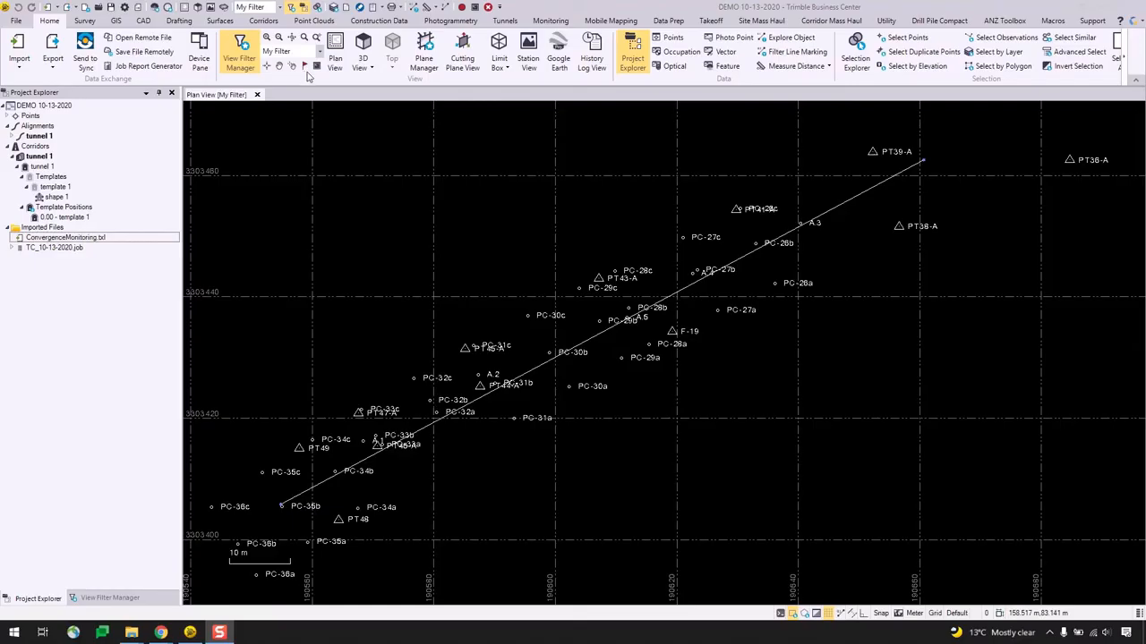
Assign the DEMO - Convergence monitoring project to DEMO 10-13-2020 with a monitoring epoch dated October 13.
left_click(550, 20)
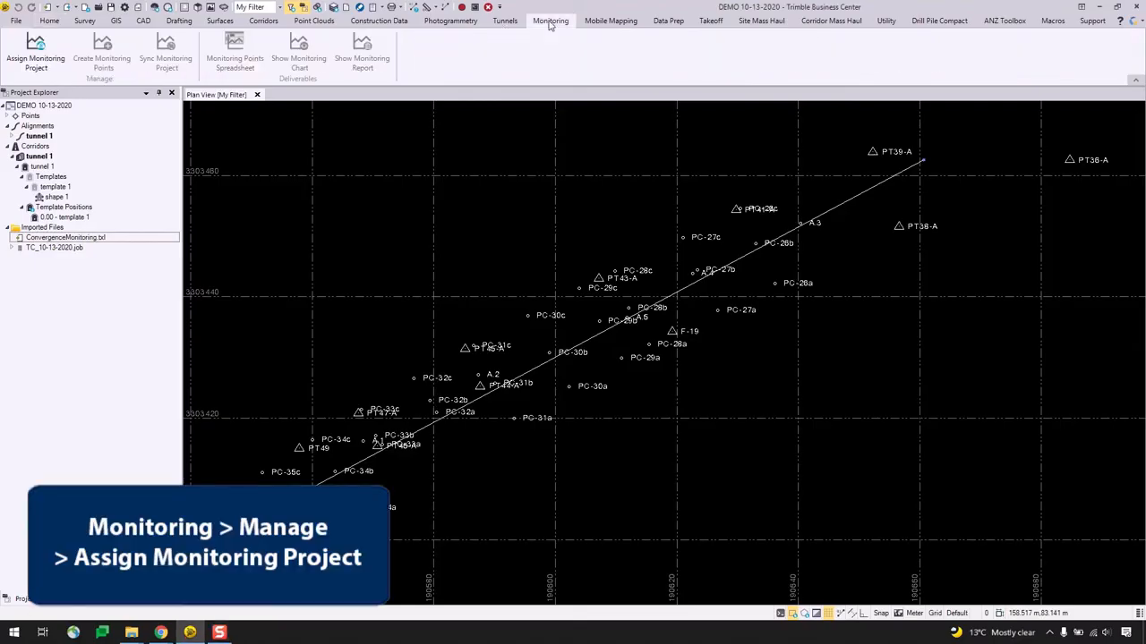
left_click(34, 59)
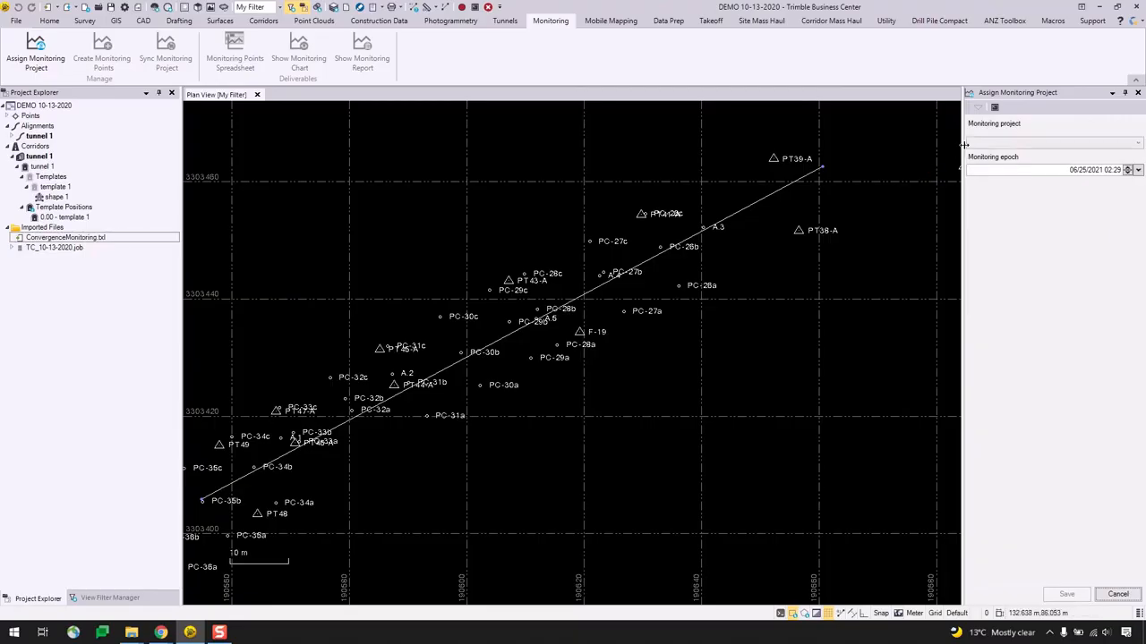
left_click(999, 143)
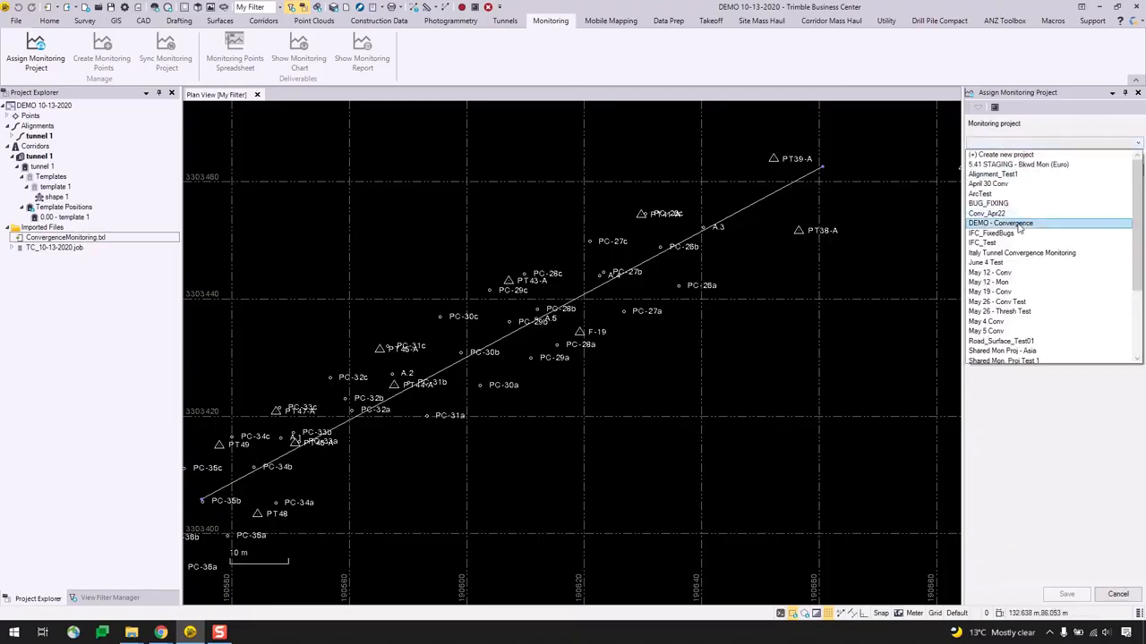
left_click(1018, 223)
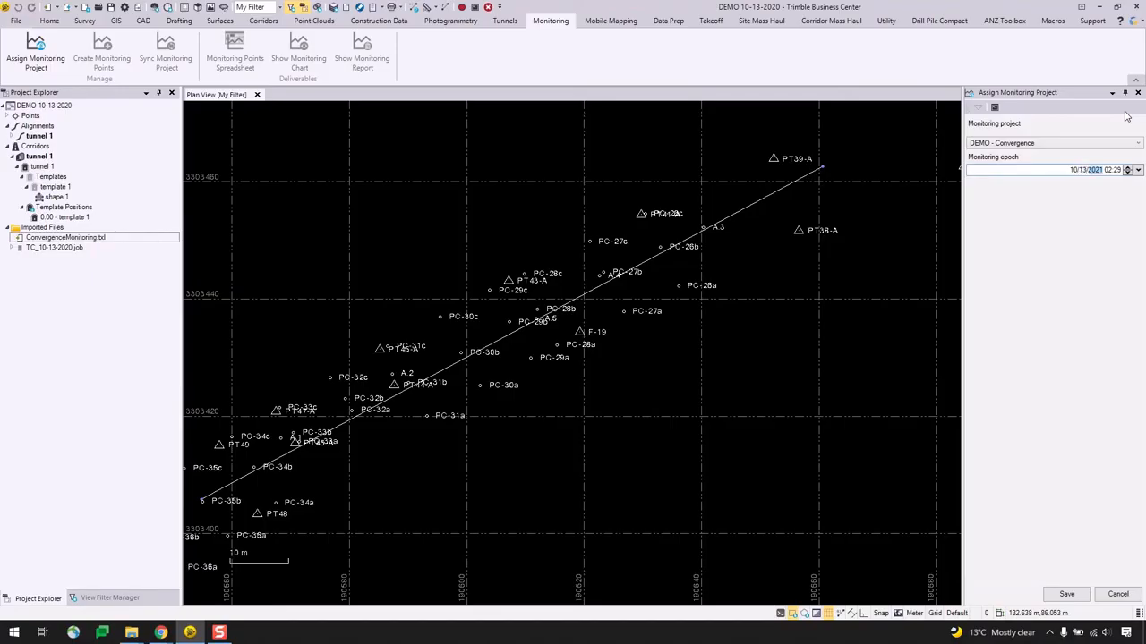
left_click(1066, 594)
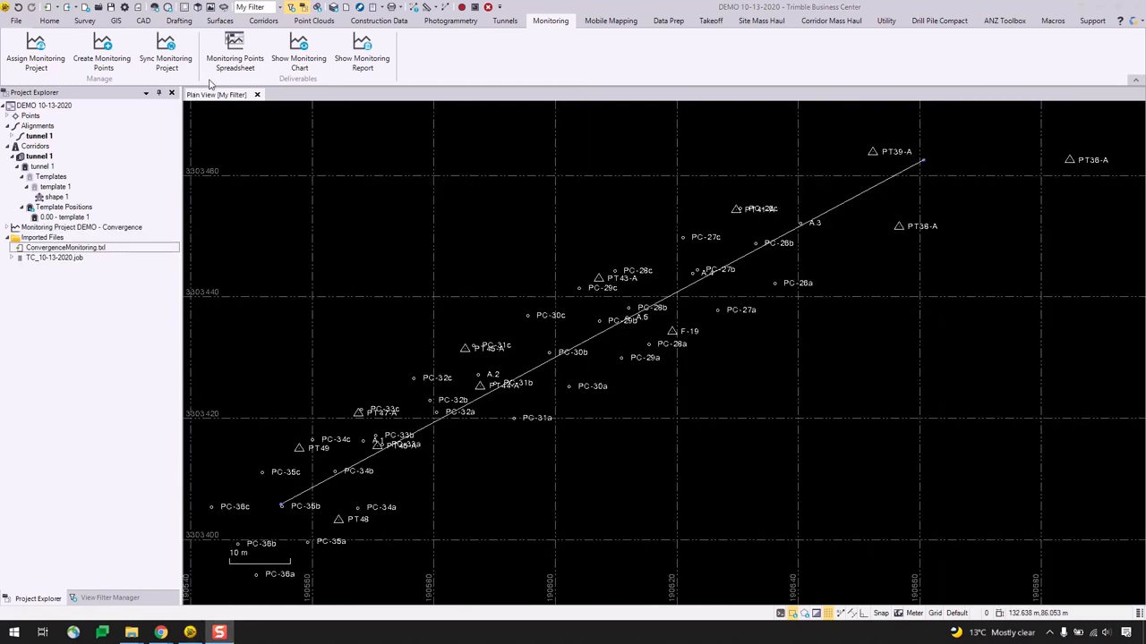
Fully expand the DEMO - Convergence monitoring project to list its stations and points.
left_click(77, 229)
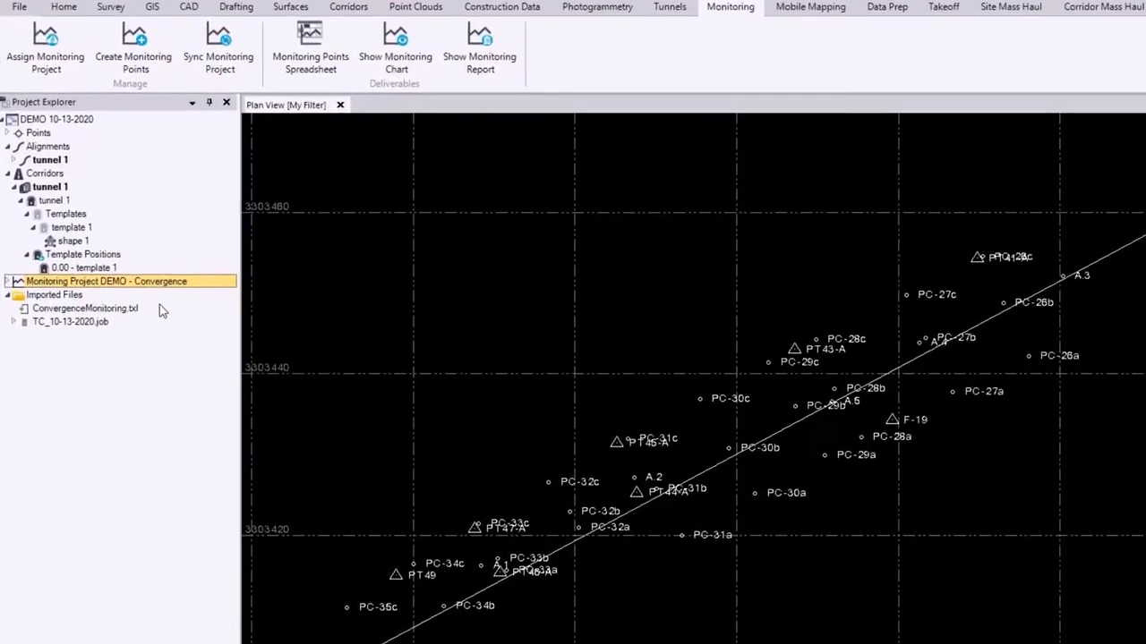
right_click(148, 261)
left_click(300, 342)
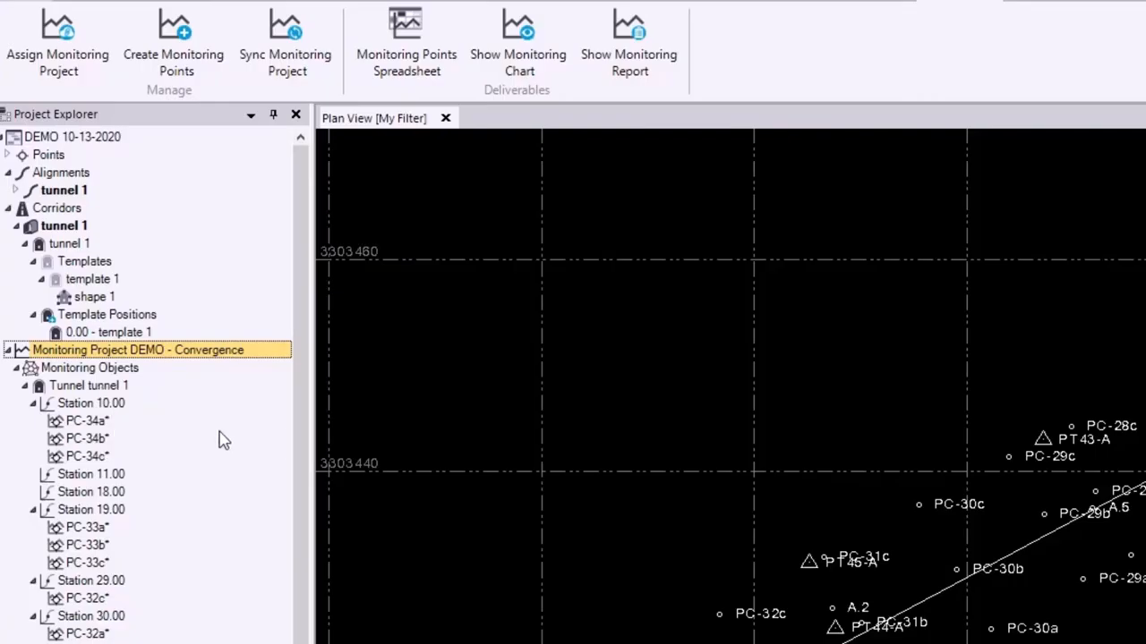
Open the properties of PC-34a under Station 10.00 and examine those of PC-34b and PC-34c as well.
left_click(90, 422)
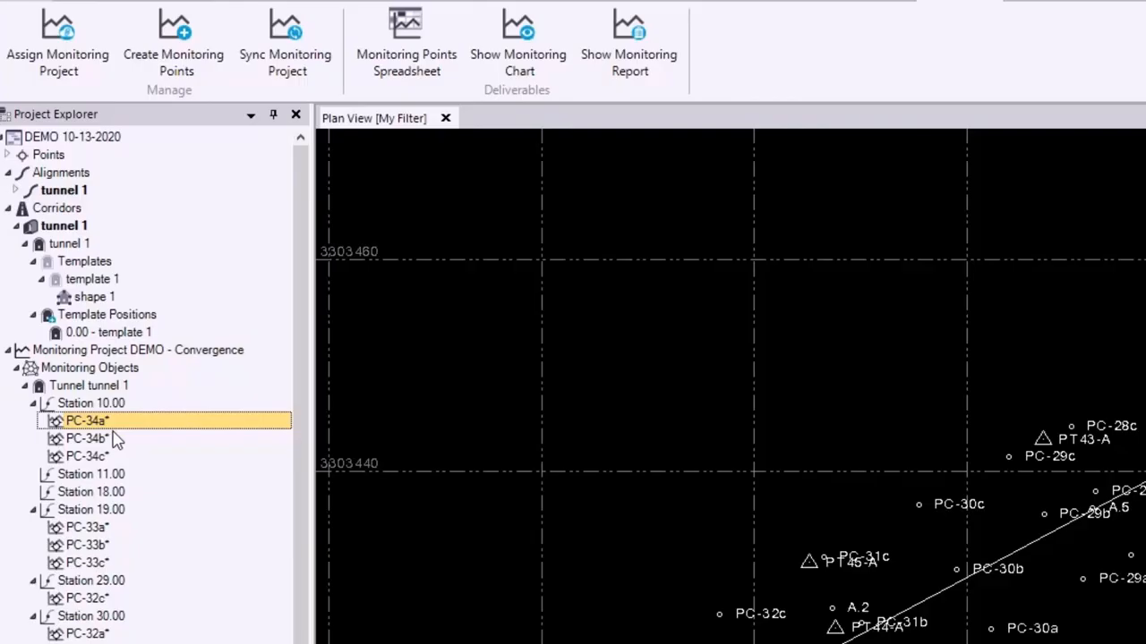
right_click(115, 437)
left_click(170, 502)
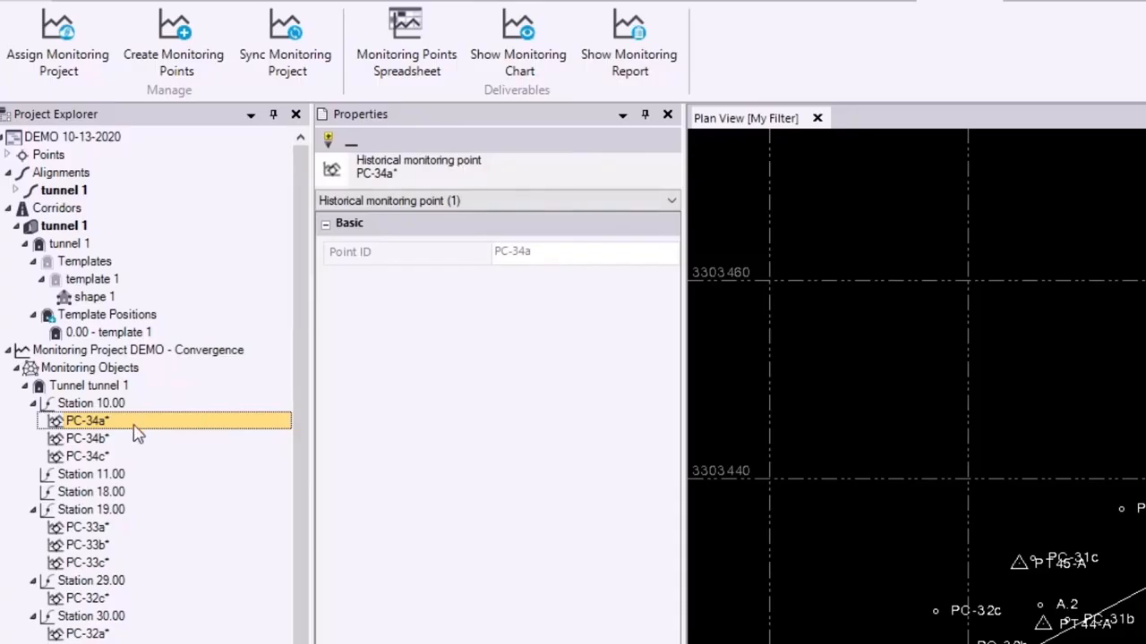
left_click(105, 440)
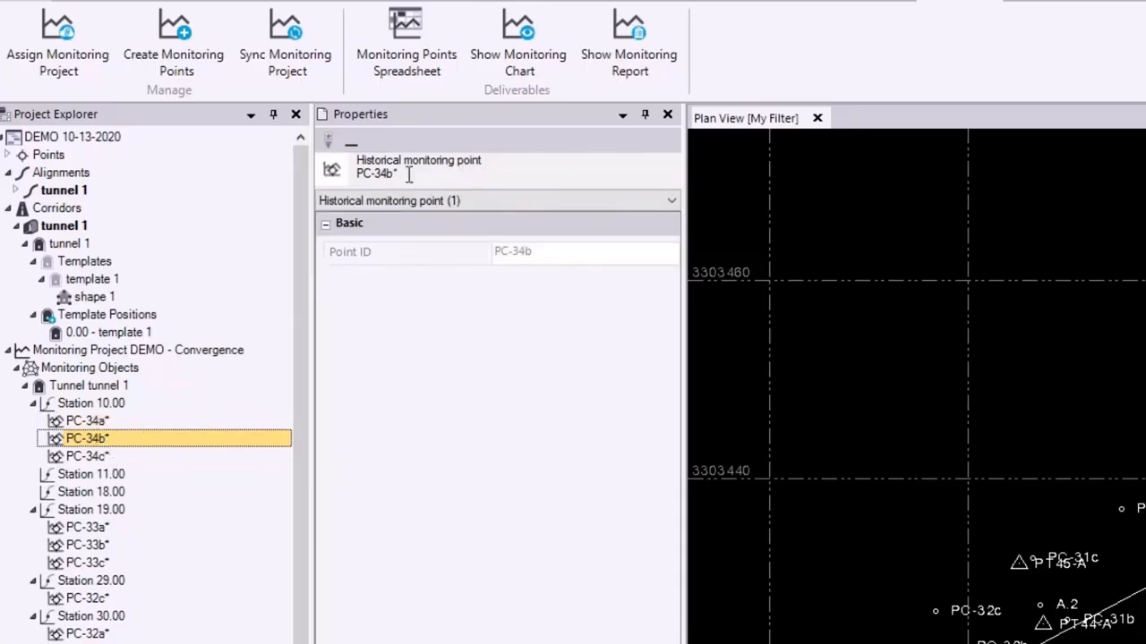
left_click(93, 458)
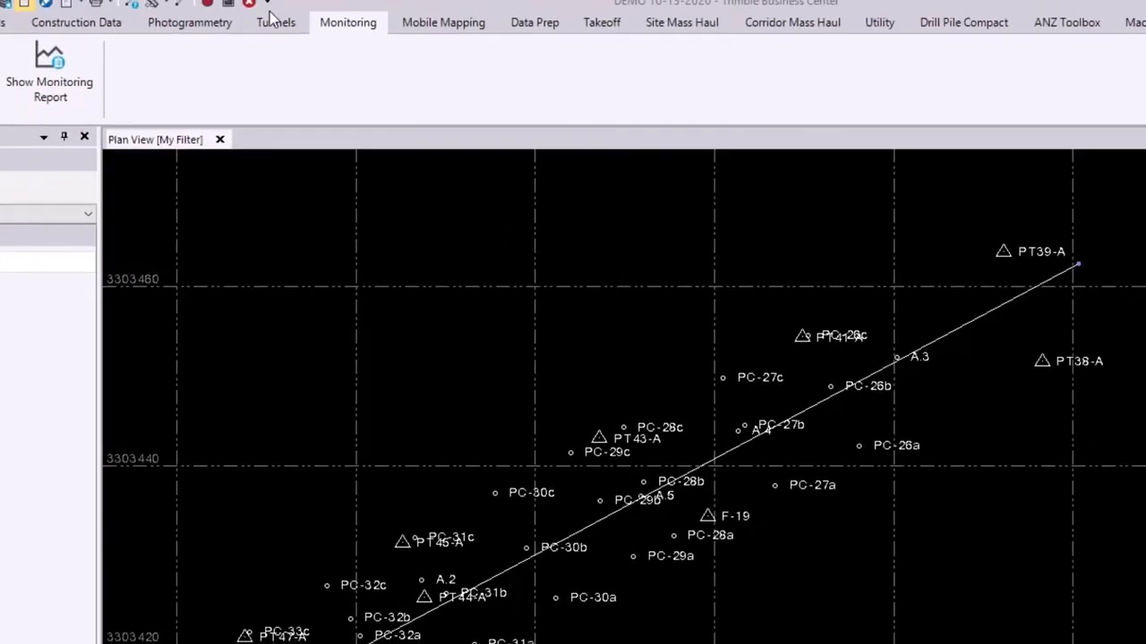
Start Assign Convergence Points for tunnel 1, check the points at station 10.00, then apply the assignment and save the project for synchronization.
left_click(159, 30)
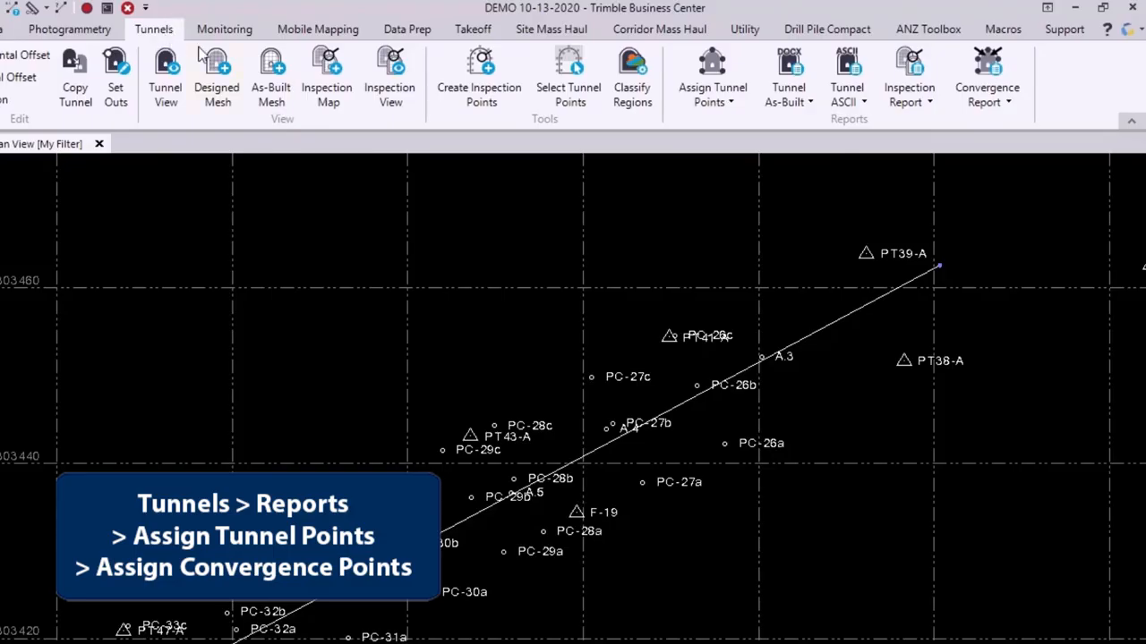
left_click(712, 97)
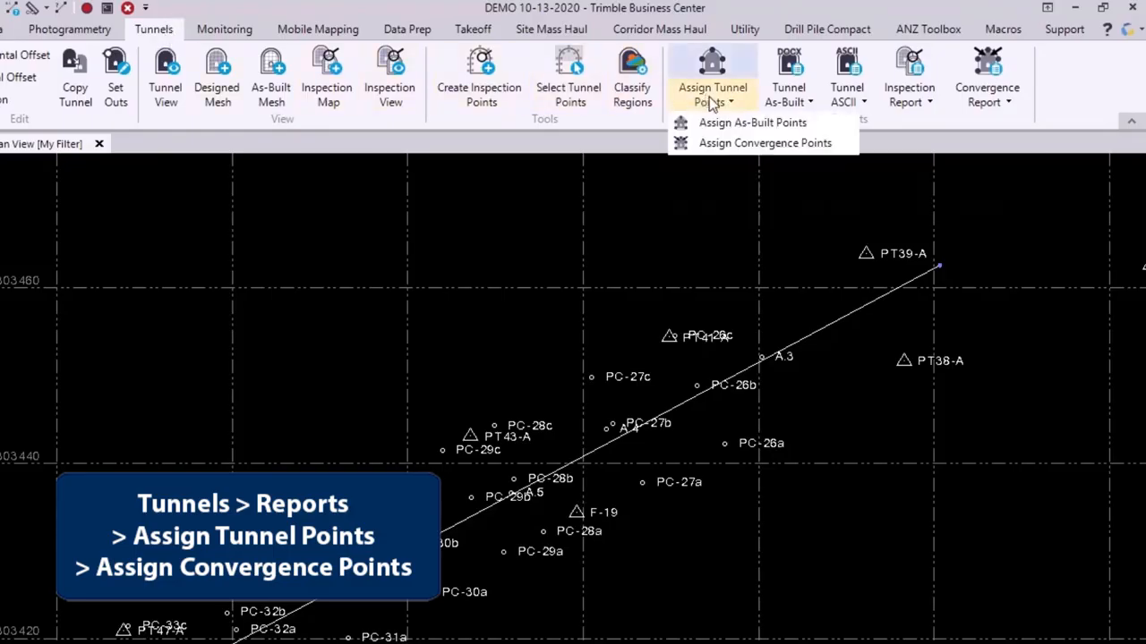
left_click(720, 145)
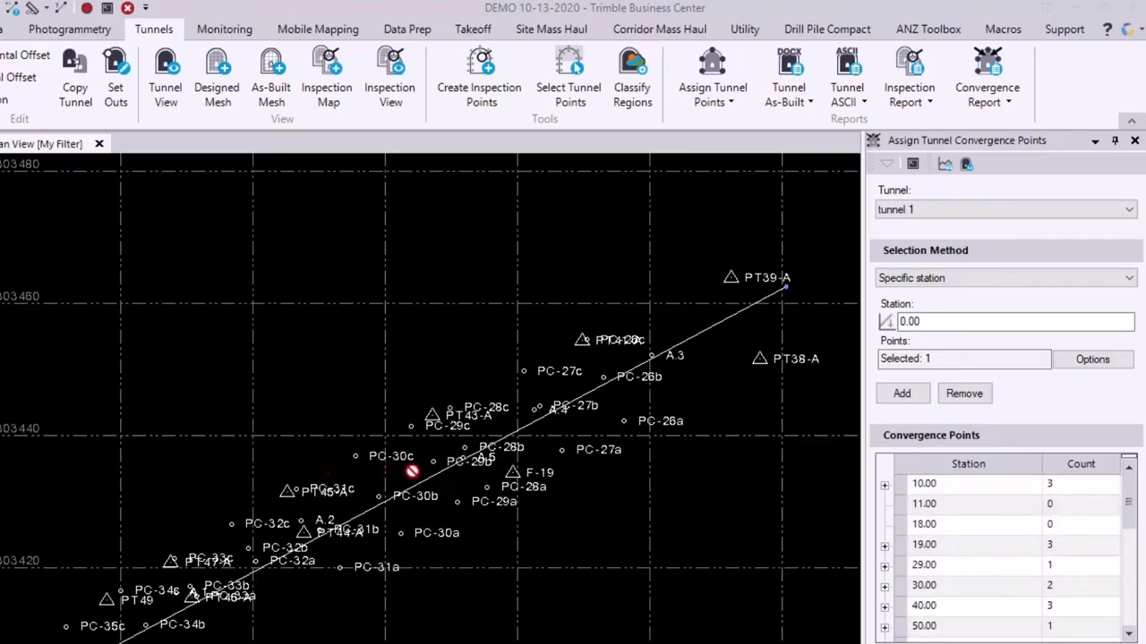
left_click(886, 486)
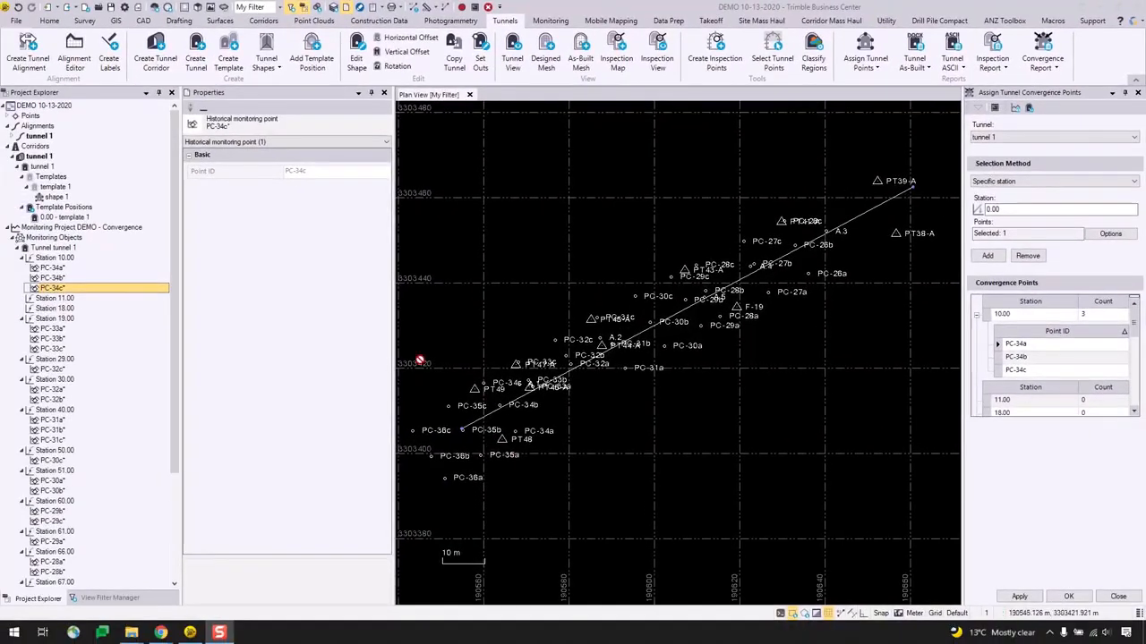
left_click(1012, 595)
left_click(656, 332)
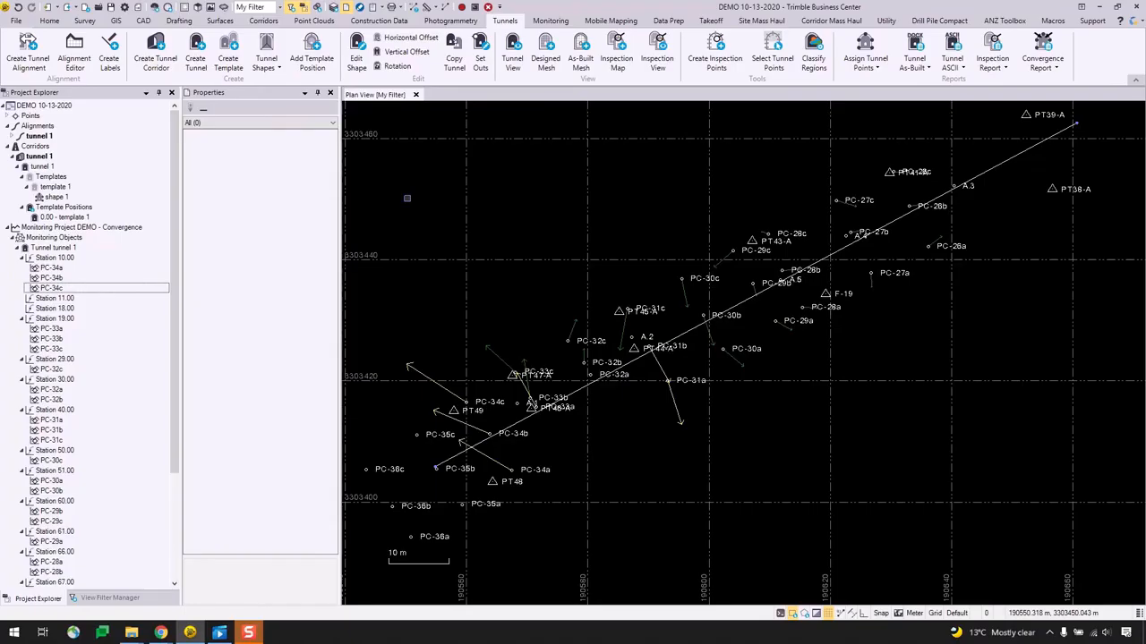
Examine the displacements and the warning and alarm thresholds of convergence points PC-34a and PC-34c.
scroll(107, 230, "down", 4)
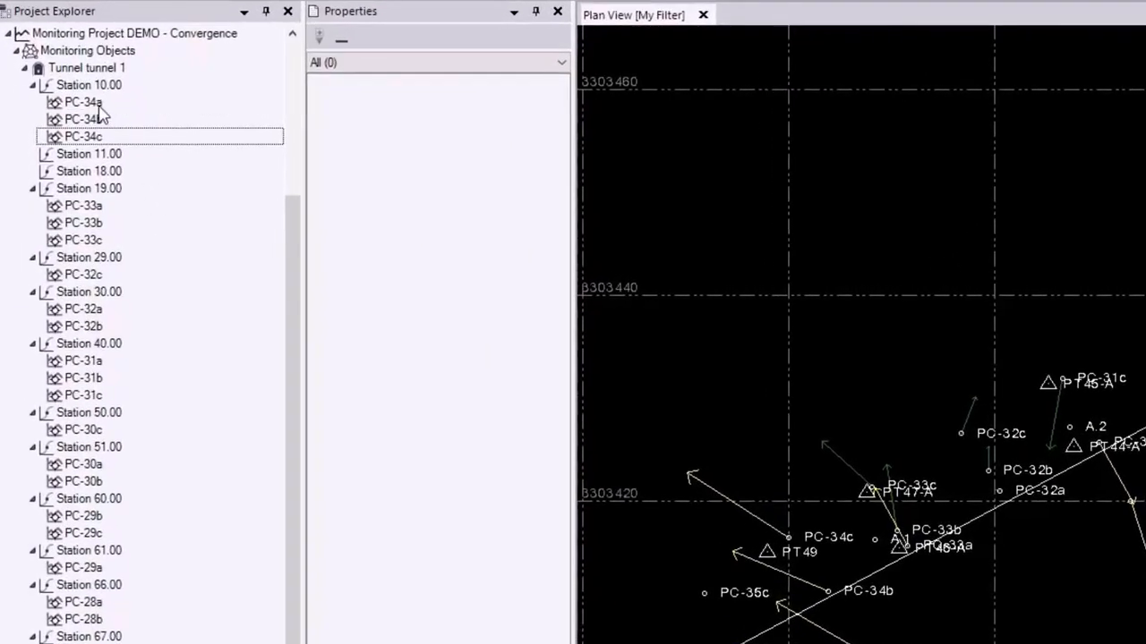
left_click(85, 102)
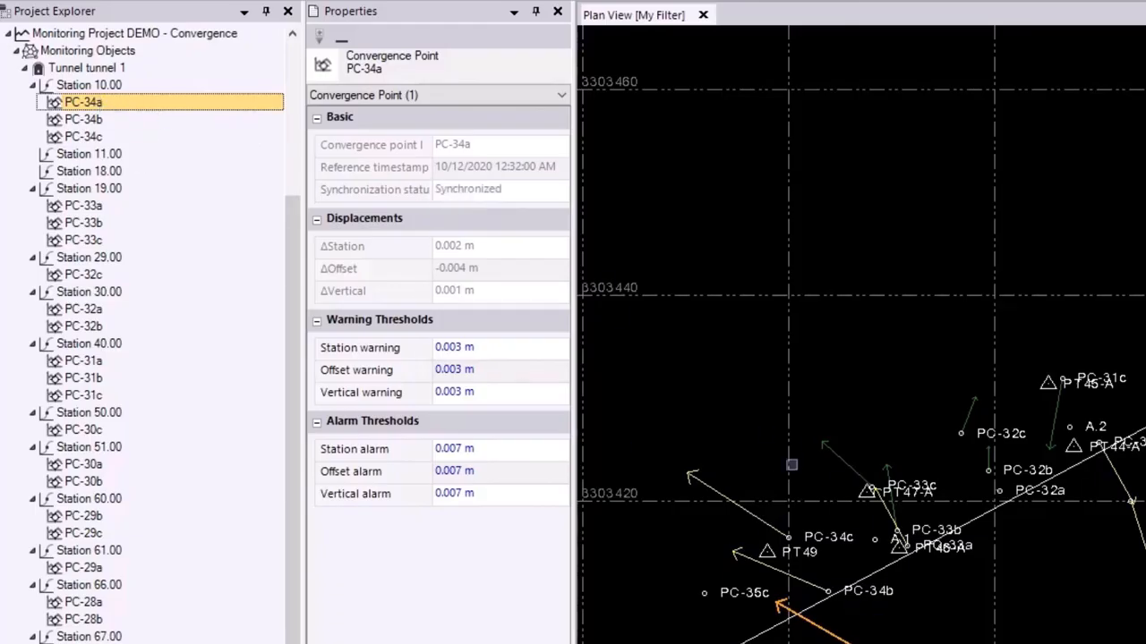
left_click(718, 453)
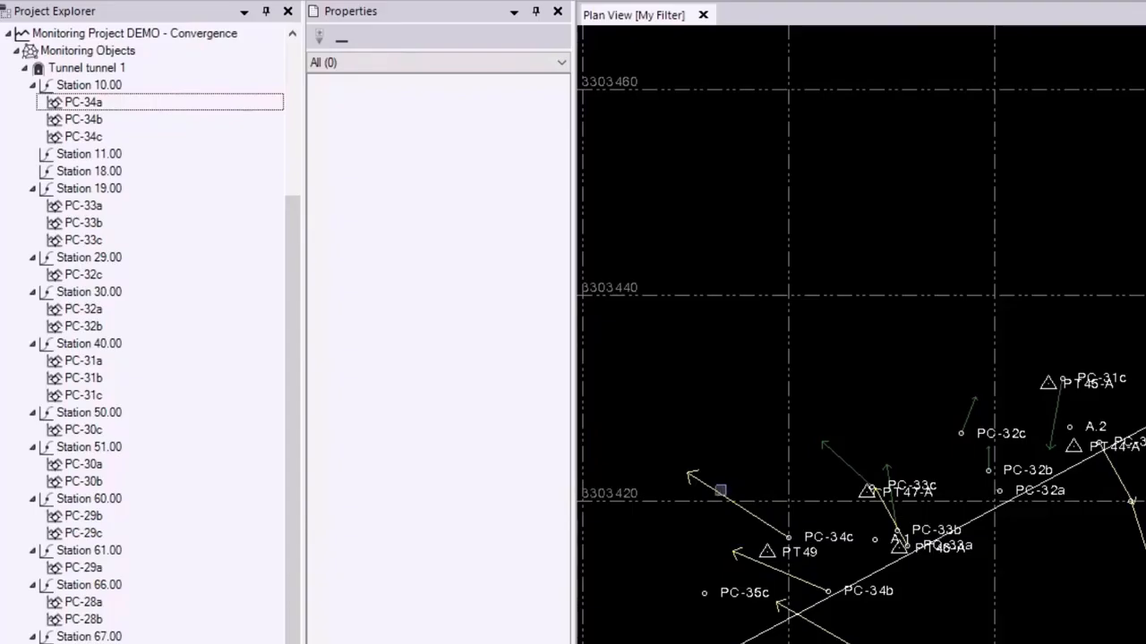
left_click(721, 491)
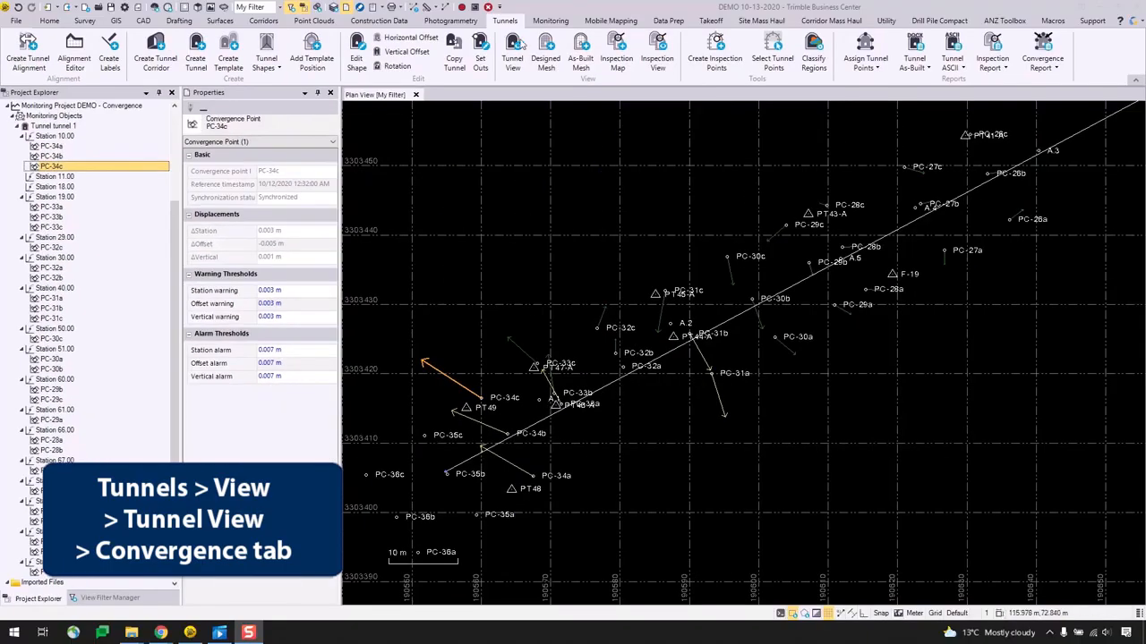
Open the Tunnel View of tunnel 1, enlarge it, and show the convergence points table for station 10.00.
left_click(520, 43)
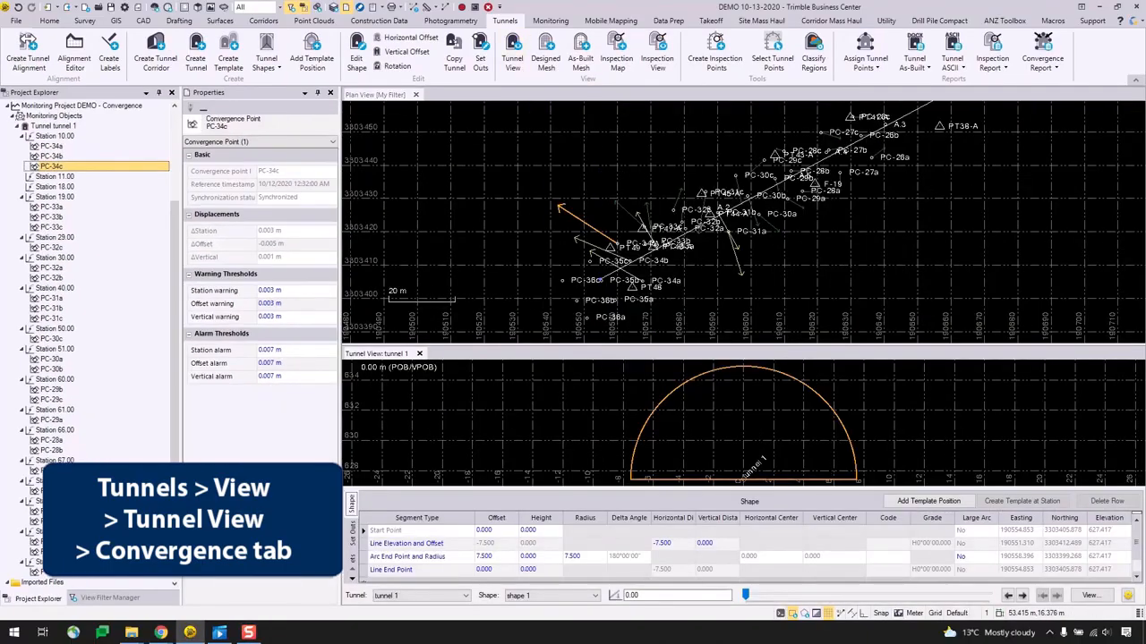
left_click_drag(547, 345, 544, 309)
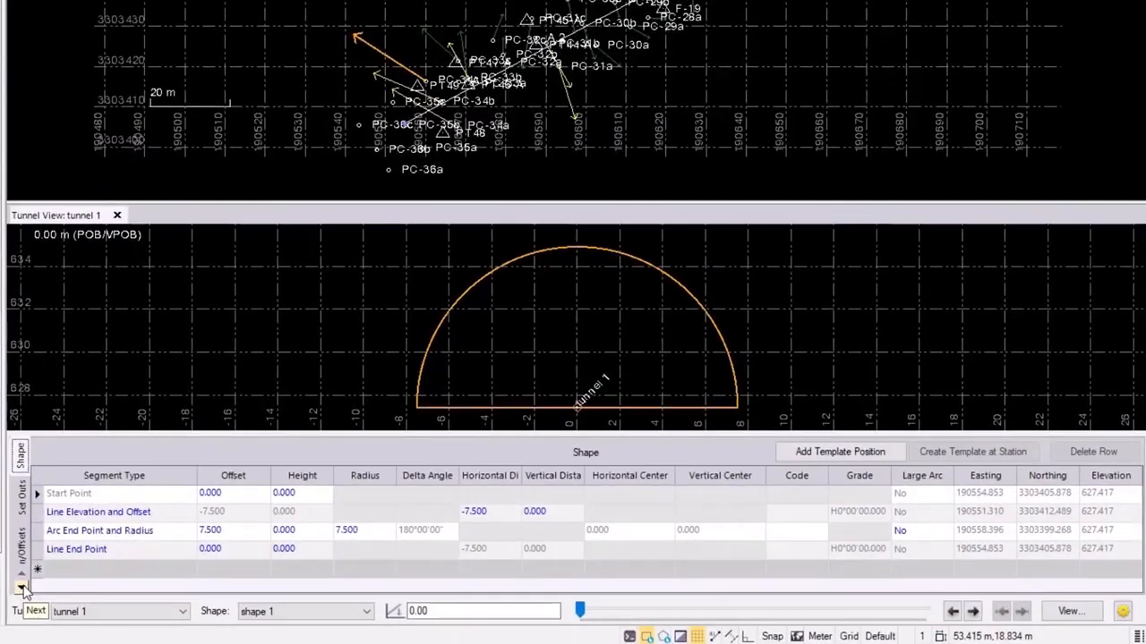
left_click(237, 584)
left_click(21, 587)
left_click(22, 587)
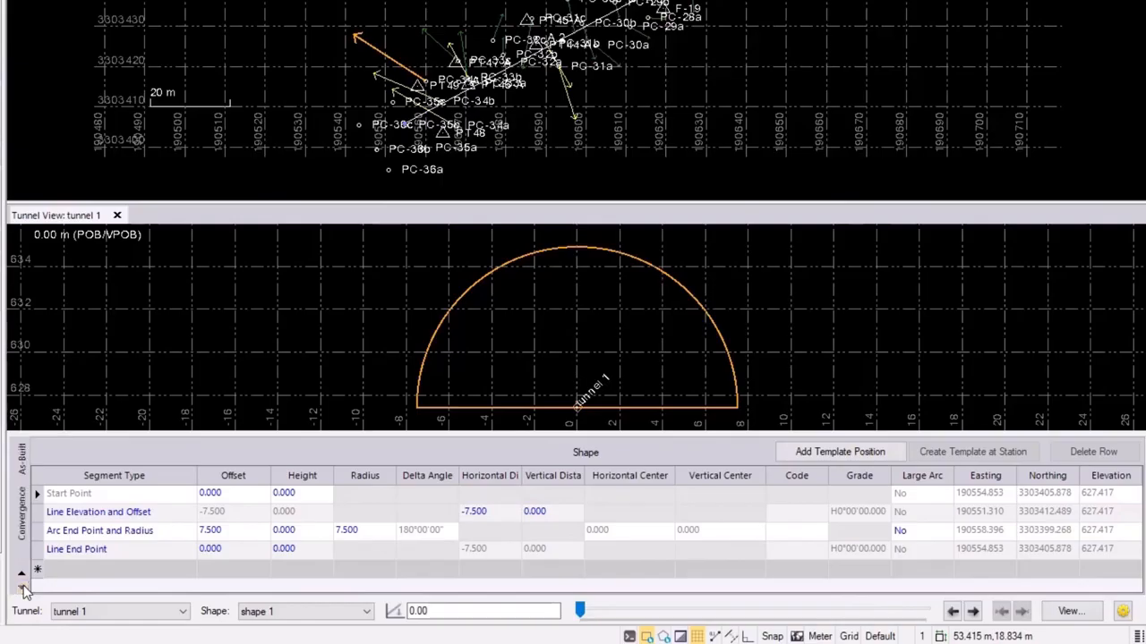
left_click(23, 518)
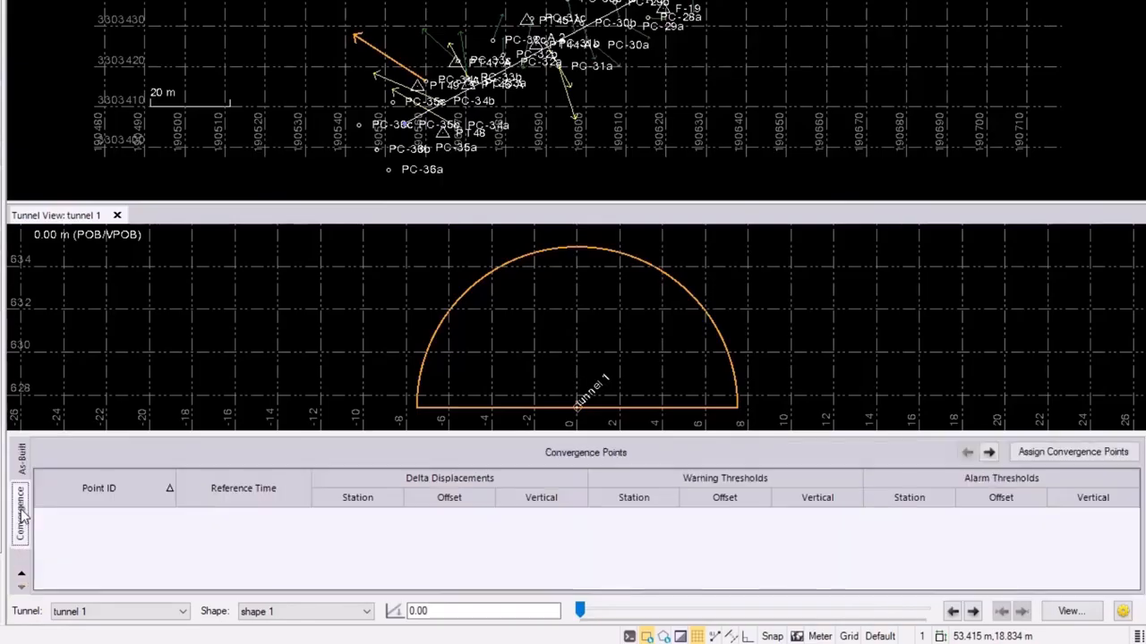
left_click(990, 454)
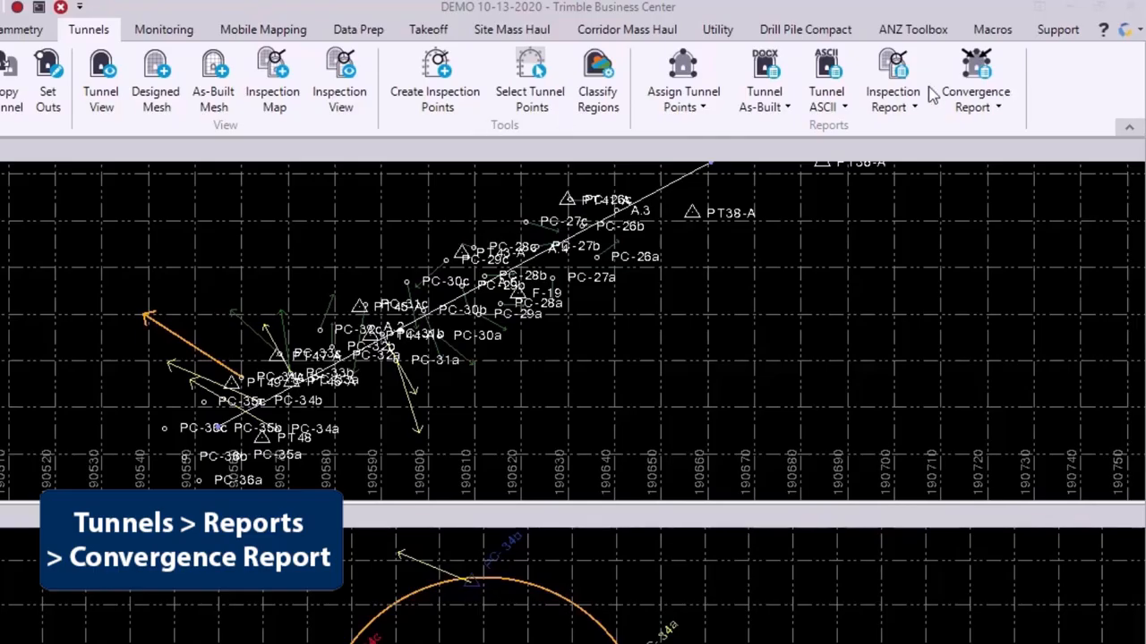
Generate the Tunnel Convergence Report for tunnel 1.
left_click(974, 110)
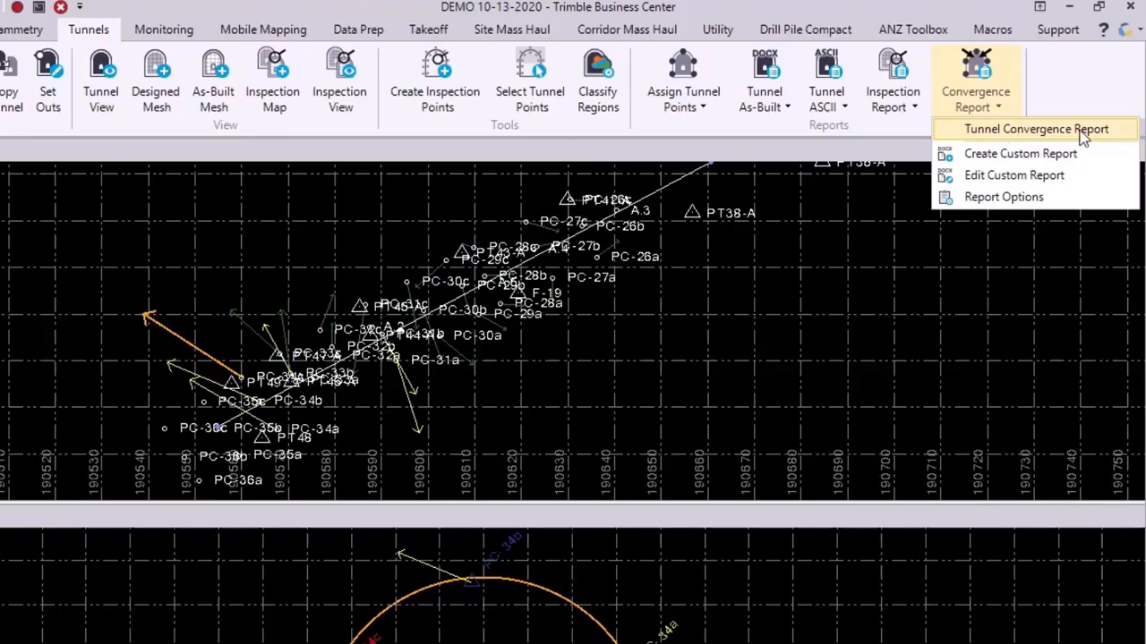
left_click(187, 340)
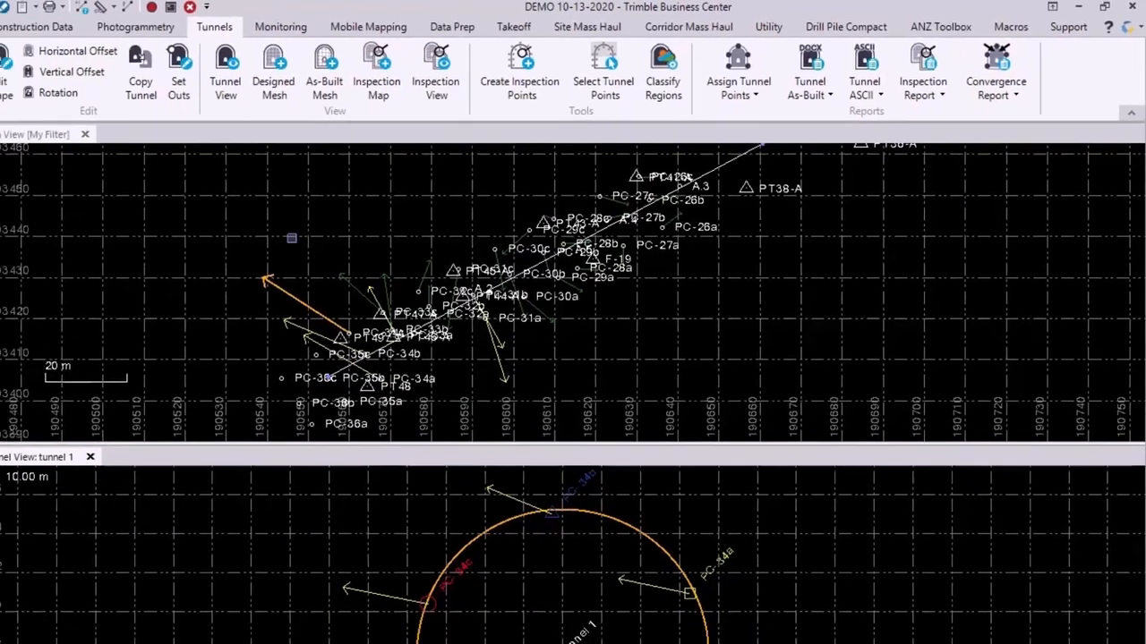